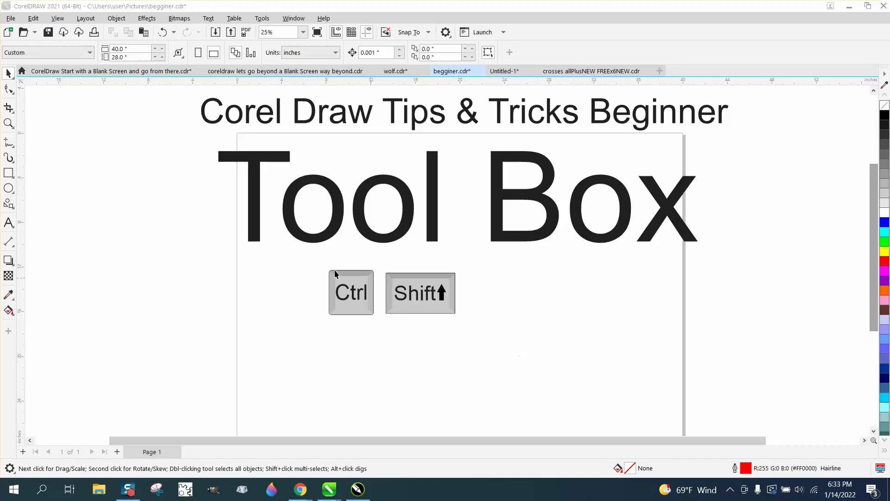
Nudge the 'Corel Draw Tips & Tricks Beginner' title slightly left, then deselect it.
left_click(9, 76)
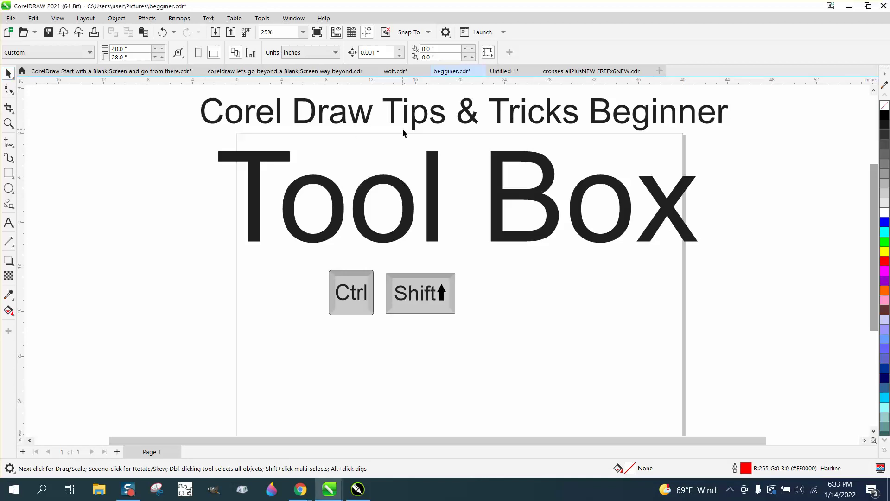
mouse_move(418, 124)
left_mouse_down()
mouse_move(397, 124)
mouse_move(444, 121)
left_mouse_up()
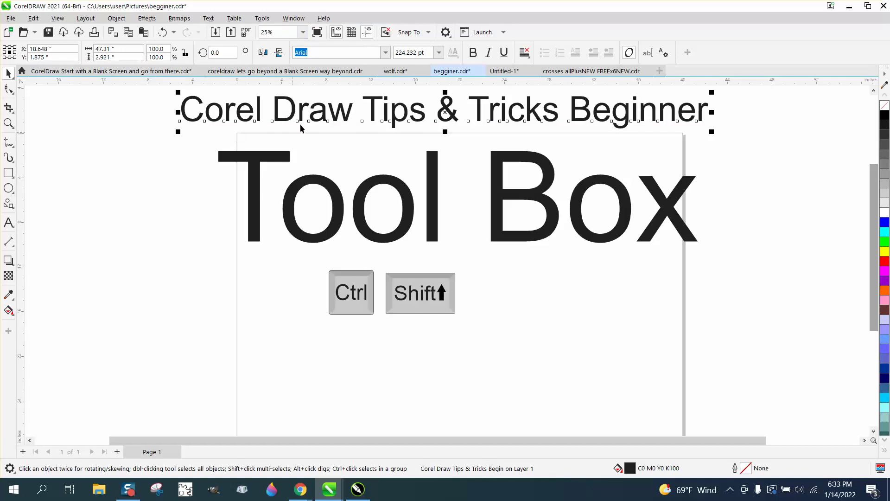
left_click(199, 179)
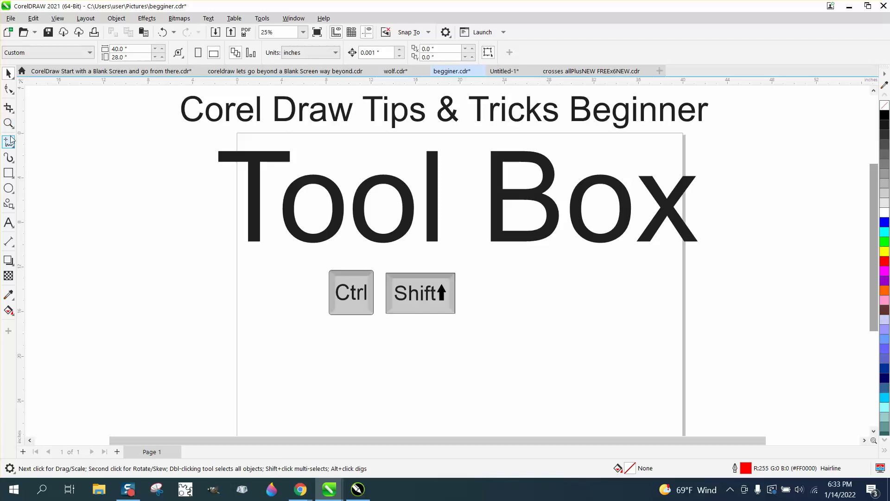
Draw a small rectangle right of the Shift key and a trial square left of the page.
left_click(10, 174)
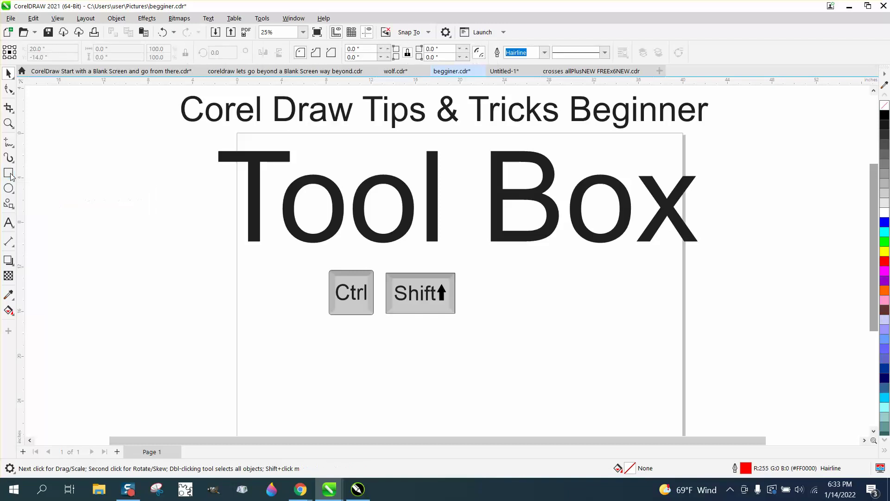
left_click_drag(611, 296, 550, 349)
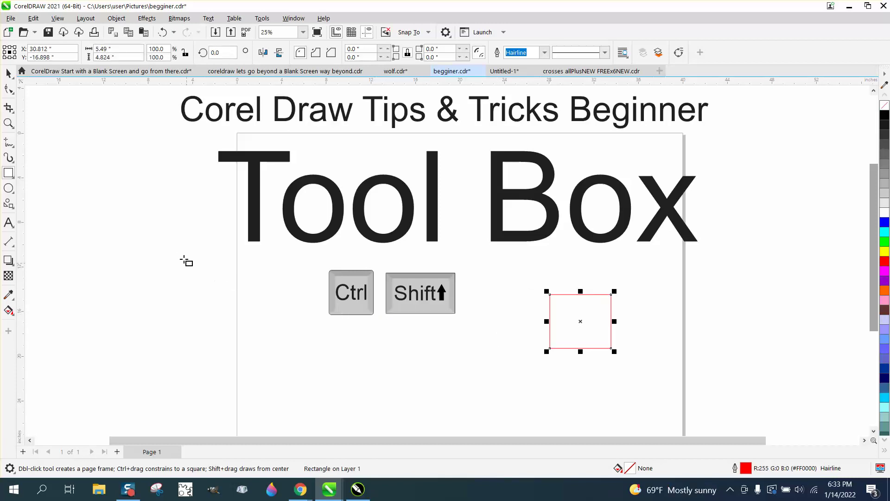
left_click_drag(207, 241, 93, 356)
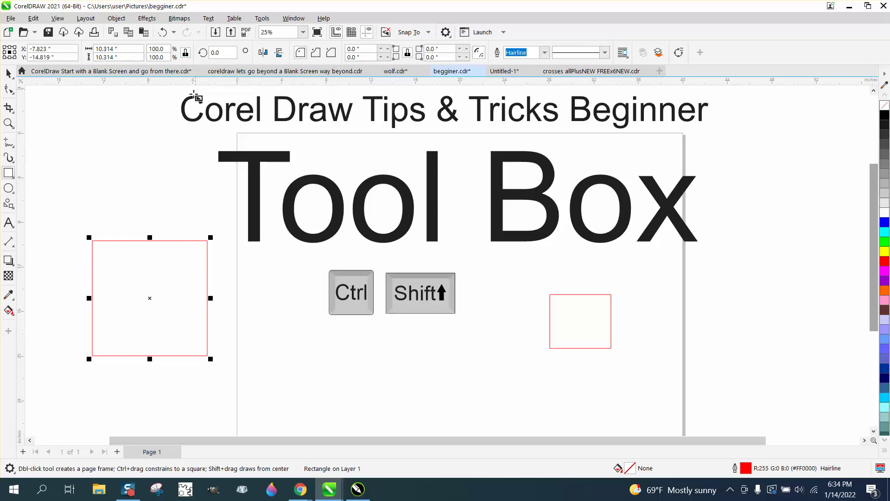
Change the trial square's width to 12 inches, then 14 inches, then delete it.
left_click(112, 49)
type("12")
key("Return")
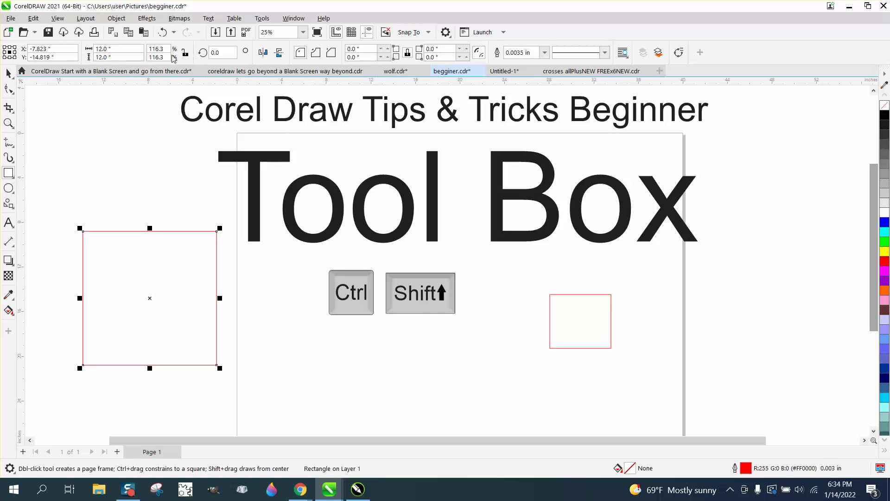
left_click(98, 50)
type("14")
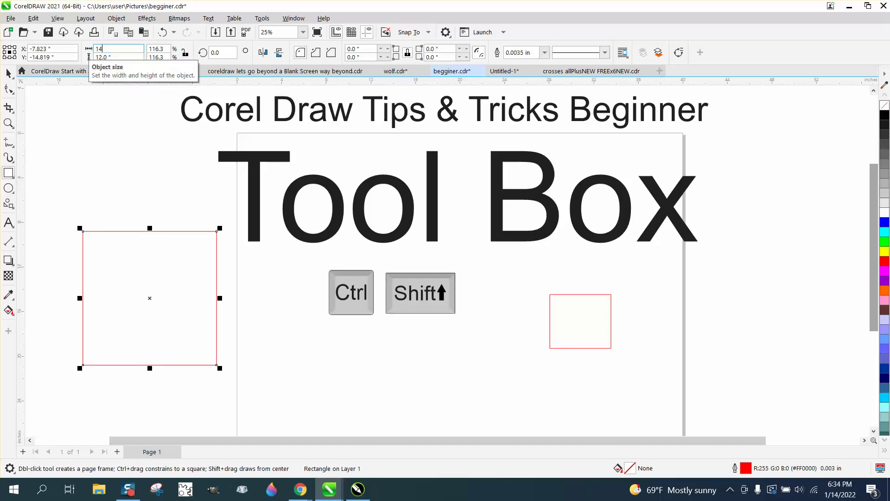
key("Return")
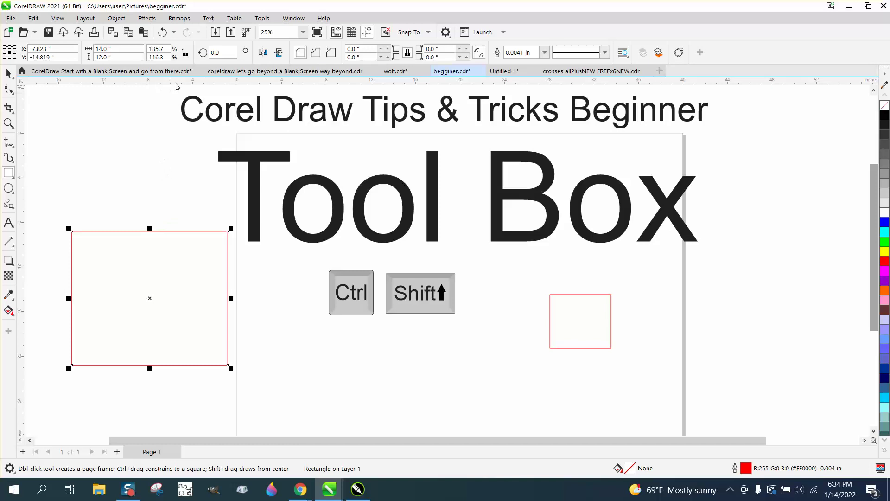
key("Delete")
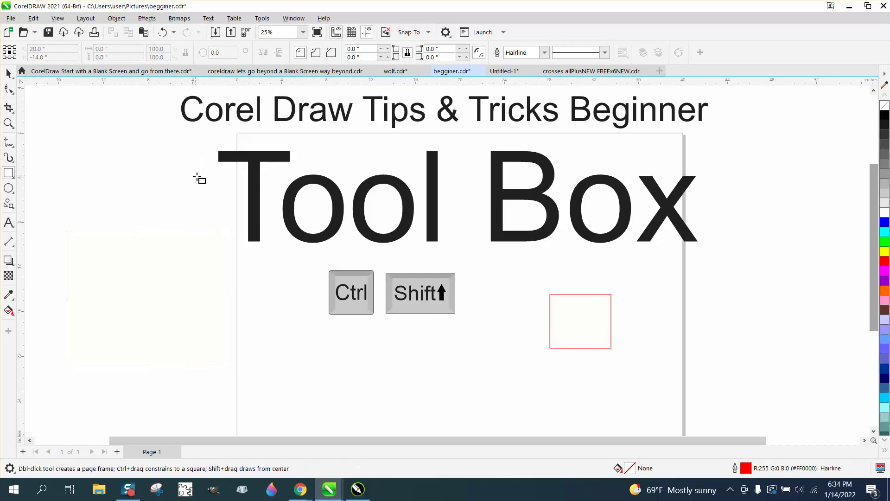
Delete the small red rectangle beside the Shift key.
left_click(10, 76)
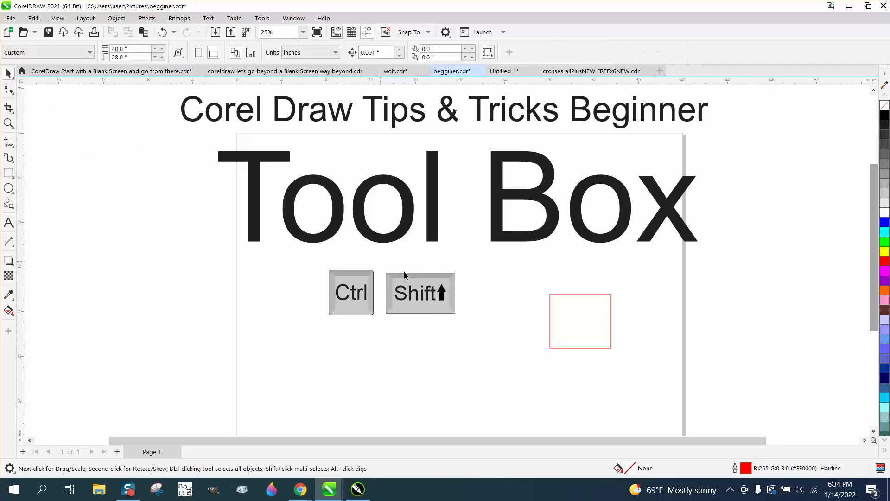
left_click(581, 330)
key("Delete")
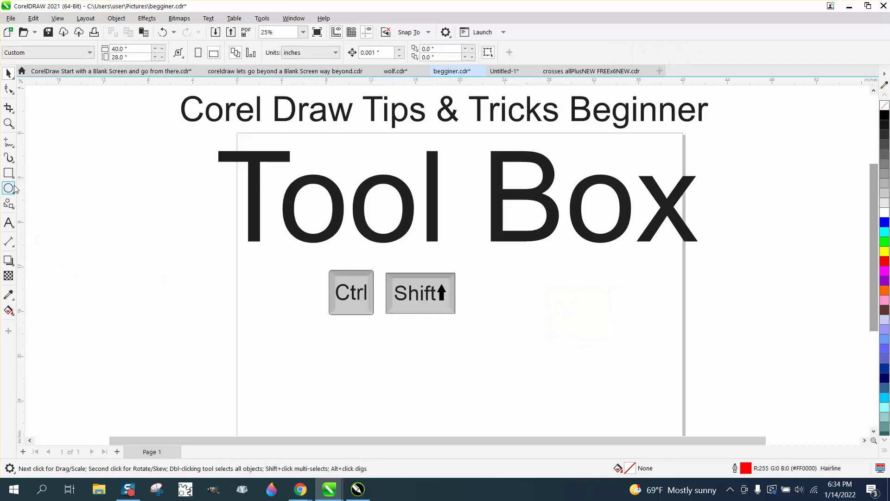
Draw a larger square right of the Shift key with 0.5-inch rounded corners and zoom in.
left_click(9, 172)
left_click_drag(639, 286, 529, 343)
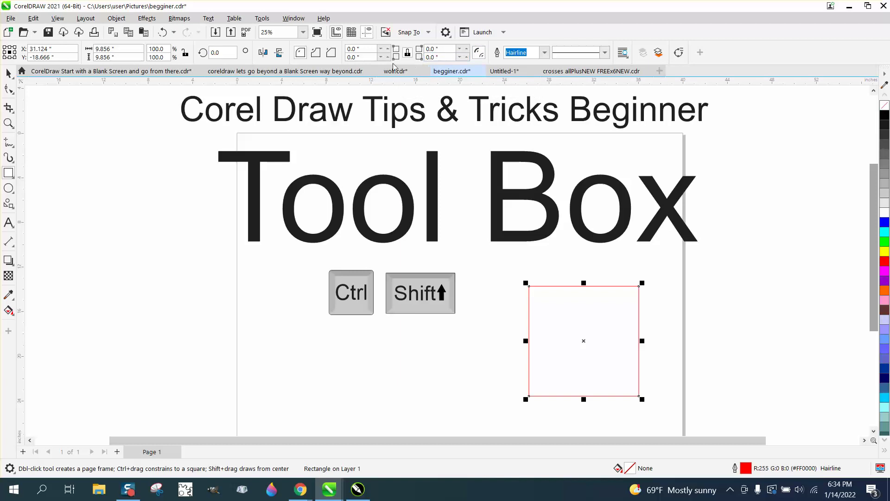
left_click(371, 49)
type(".5")
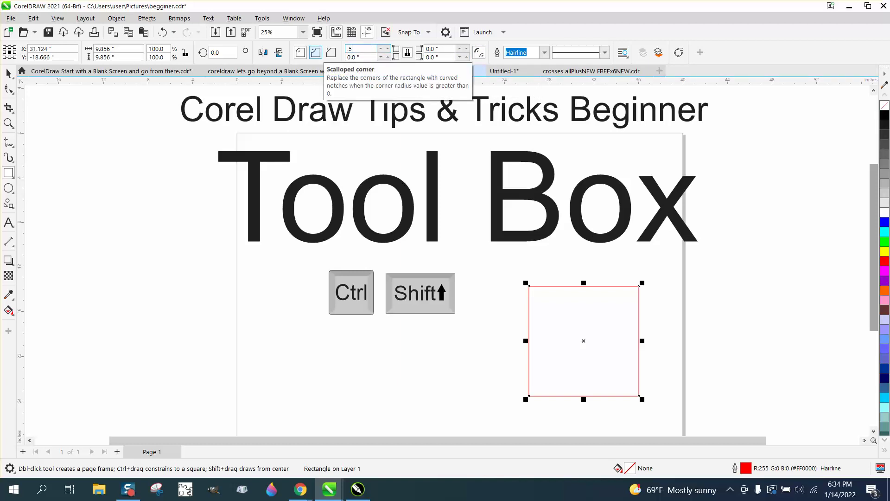
key("Return")
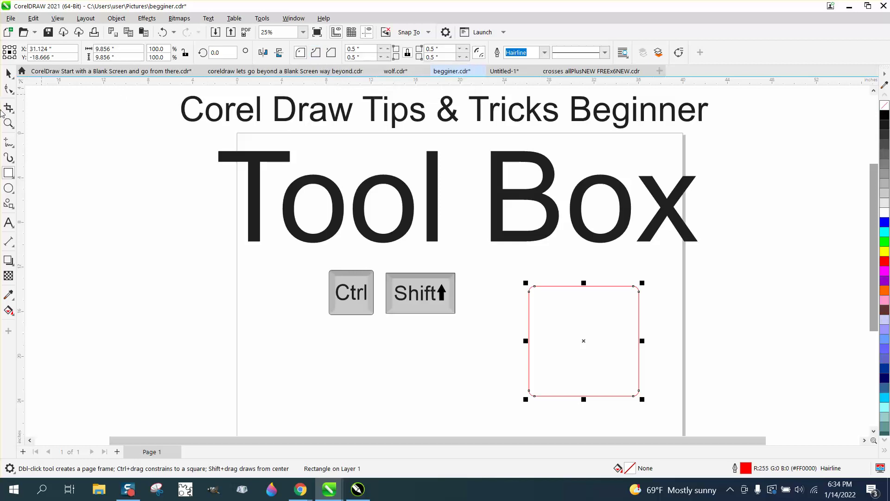
left_click(9, 122)
left_click_drag(687, 394, 688, 392)
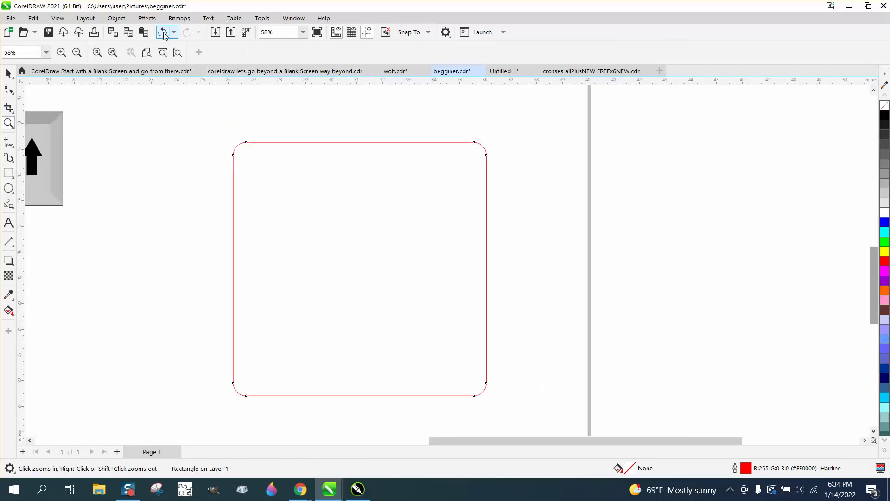
Undo the rounding, then round the square's corners from a node to a 2-inch radius.
left_click(163, 32)
left_click(10, 90)
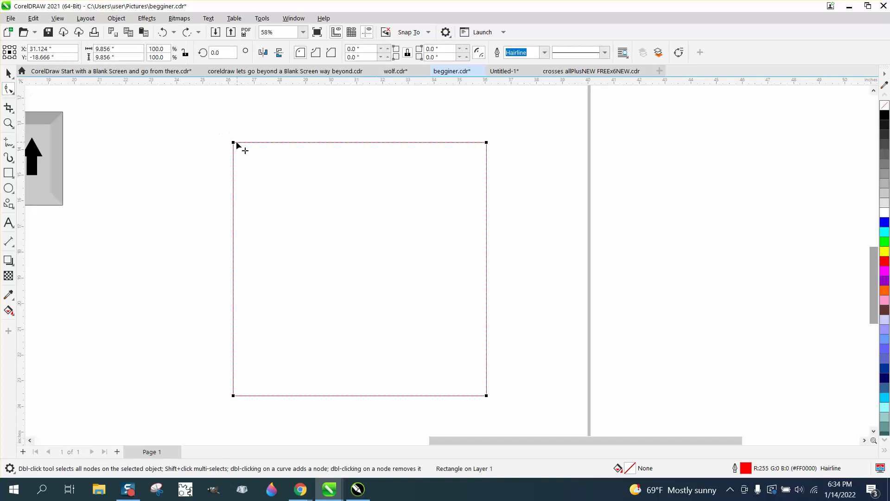
left_click_drag(234, 143, 263, 147)
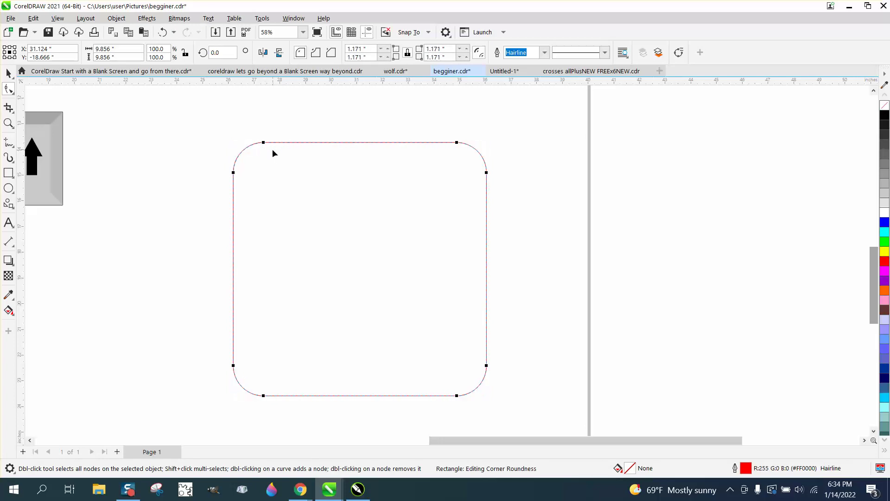
left_click(366, 50)
type("2")
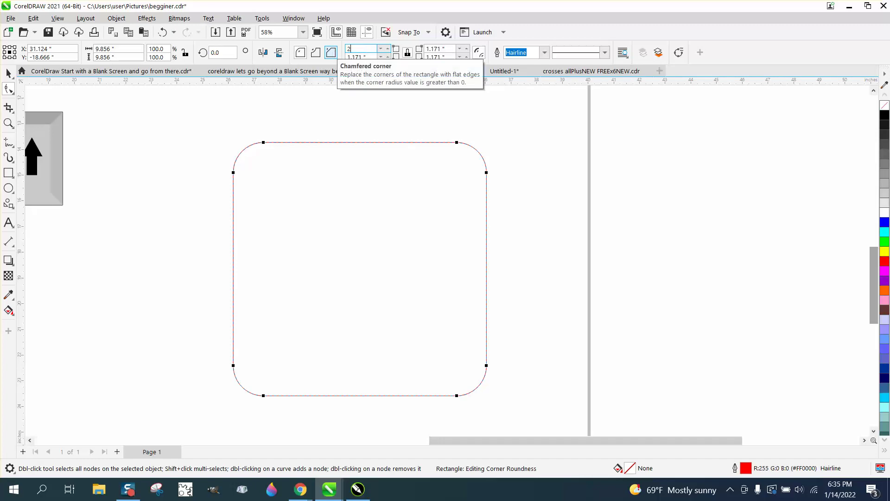
key("Return")
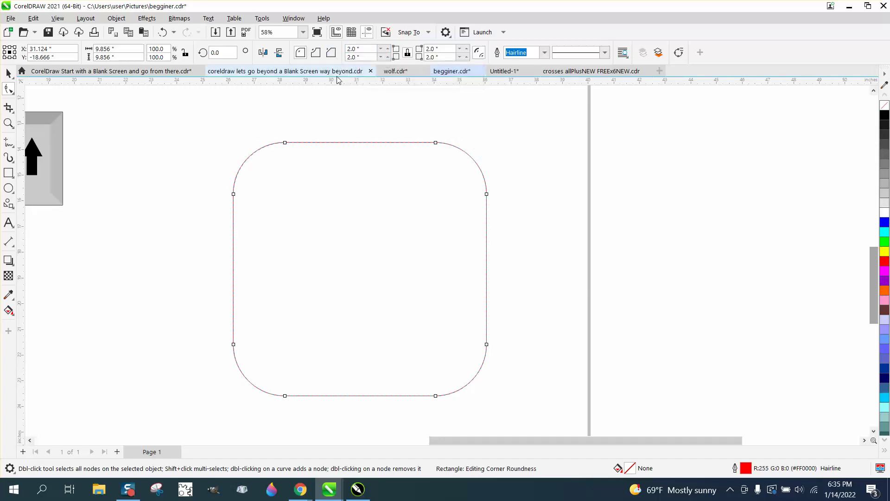
key("space")
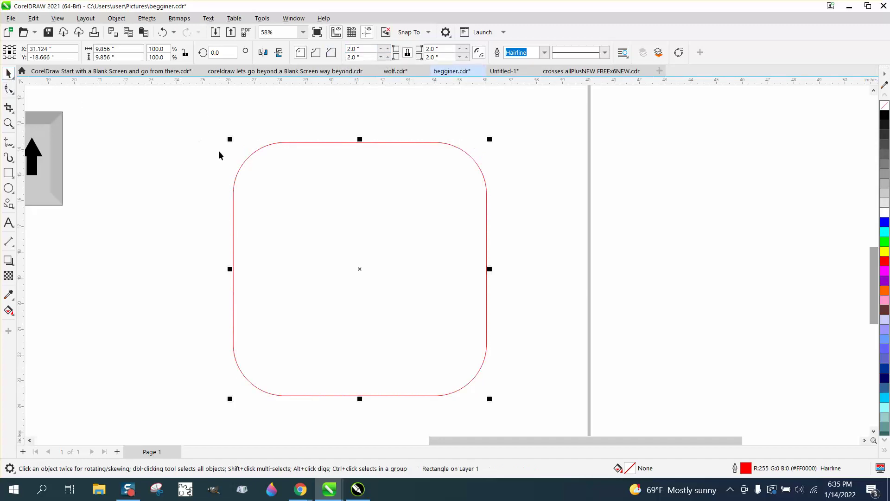
Undo back to sharp corners, then trial-shrink the square and undo to keep its 9.856-inch size.
left_click(163, 34)
left_click(163, 34)
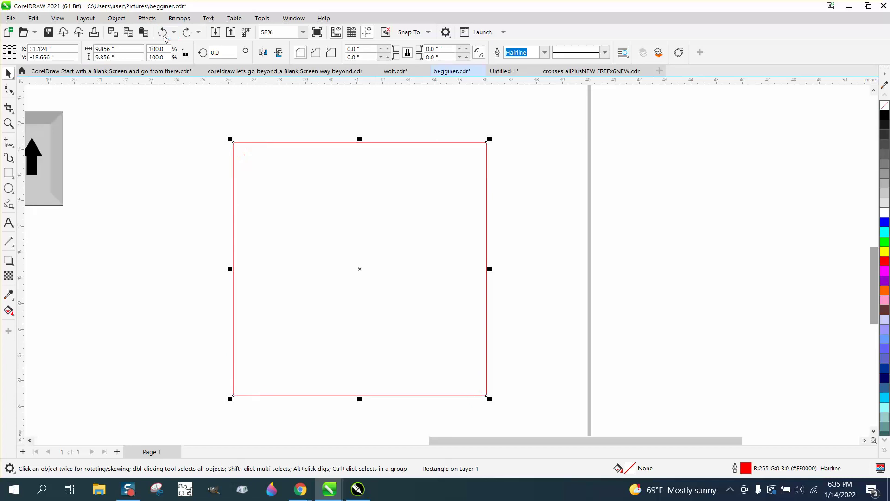
scroll(492, 278, "down", 2)
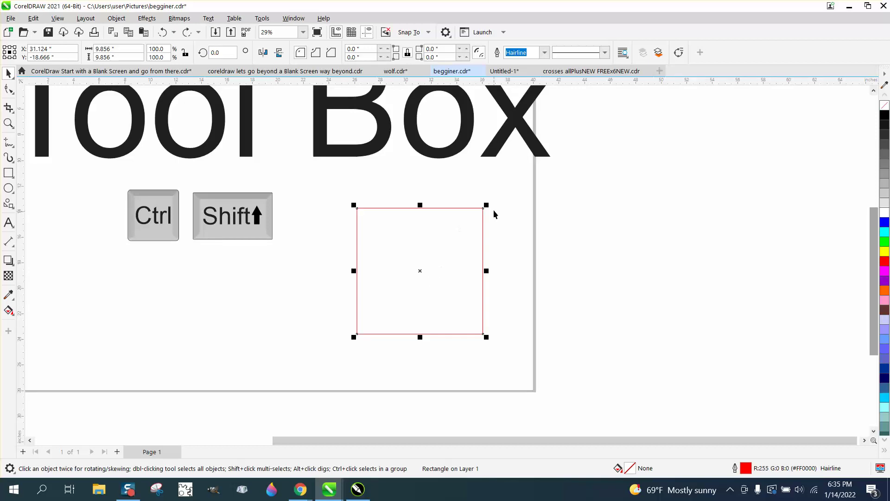
left_click_drag(487, 205, 474, 251)
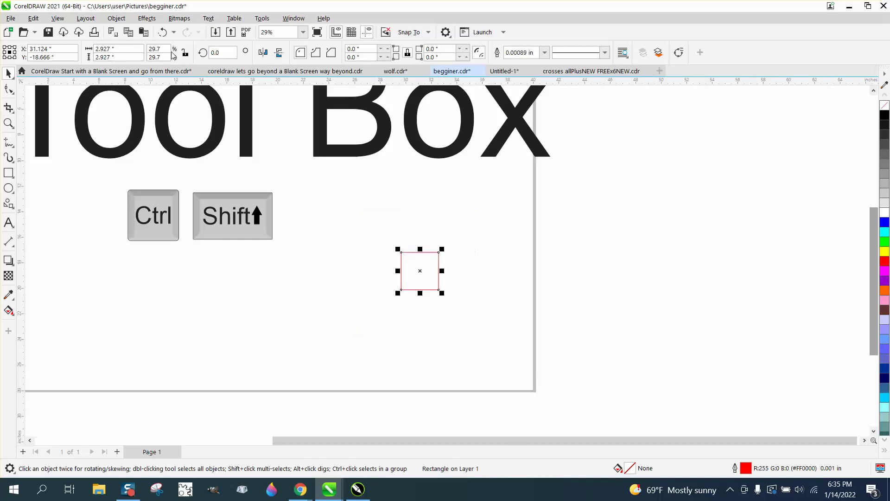
left_click(163, 32)
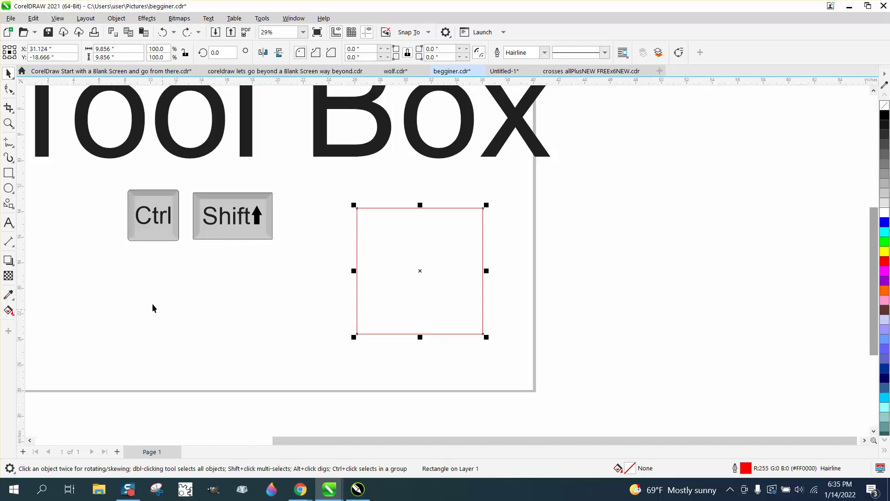
left_click(8, 173)
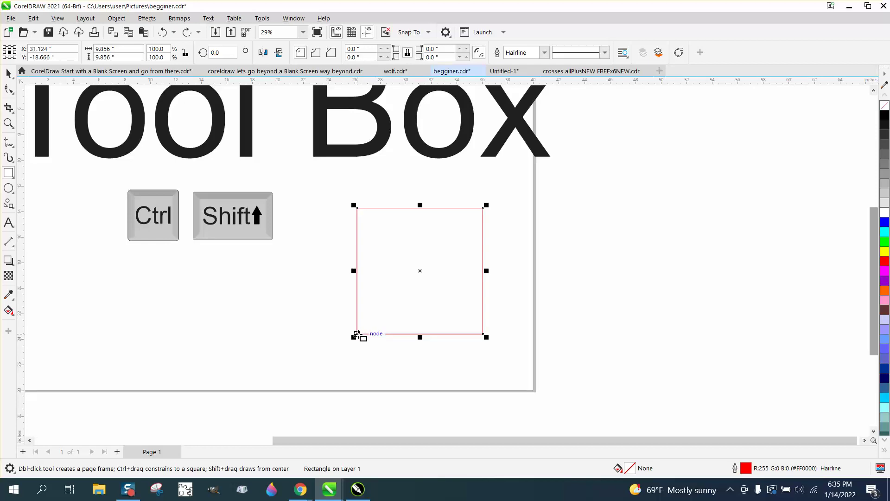
Draw small squares at the red square's bottom-left corner, bottom-right corner and right-edge midpoint.
mouse_move(357, 334)
left_mouse_down()
mouse_move(282, 405)
mouse_move(404, 288)
mouse_move(388, 304)
left_mouse_up()
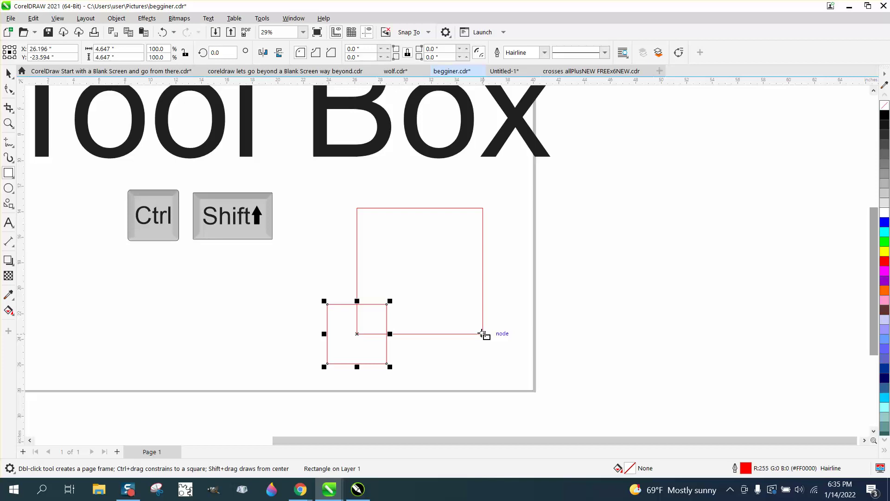
mouse_move(482, 333)
left_mouse_down()
mouse_move(458, 359)
mouse_move(463, 367)
mouse_move(432, 378)
mouse_move(454, 385)
mouse_move(453, 364)
mouse_move(435, 359)
mouse_move(442, 373)
mouse_move(443, 362)
left_mouse_up()
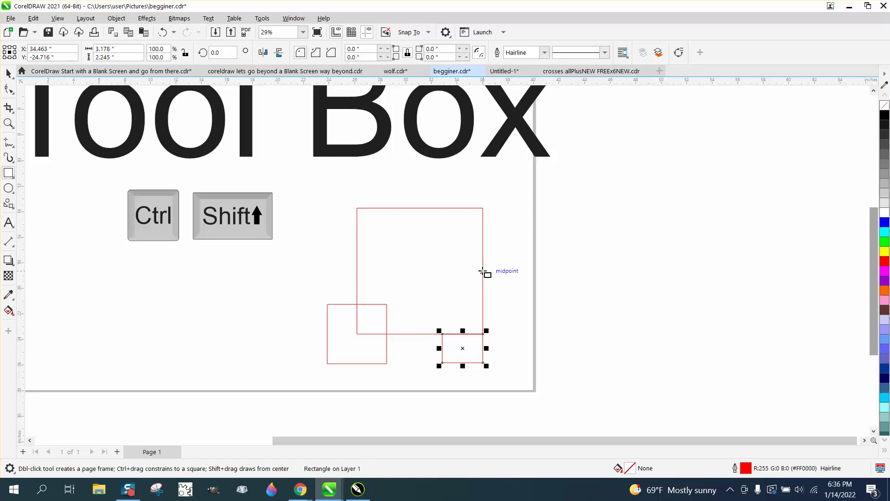
left_click_drag(482, 271, 459, 298)
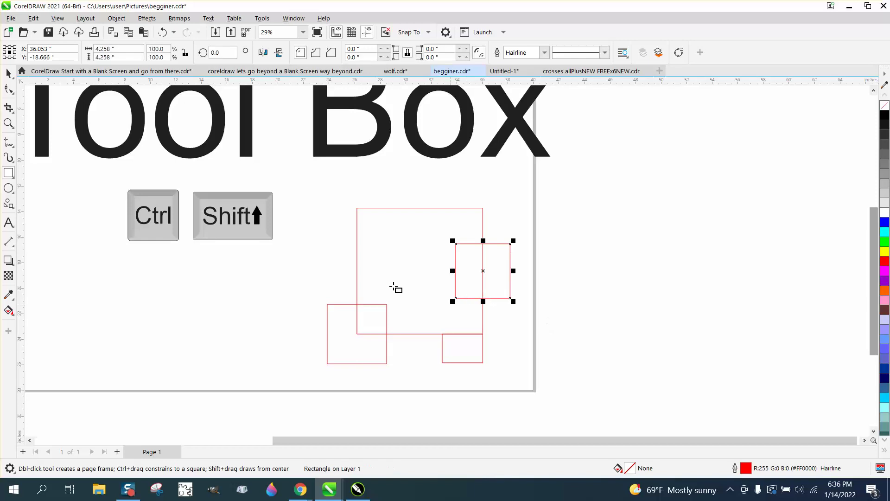
Marquee-select the four small squares and delete them.
left_click(13, 76)
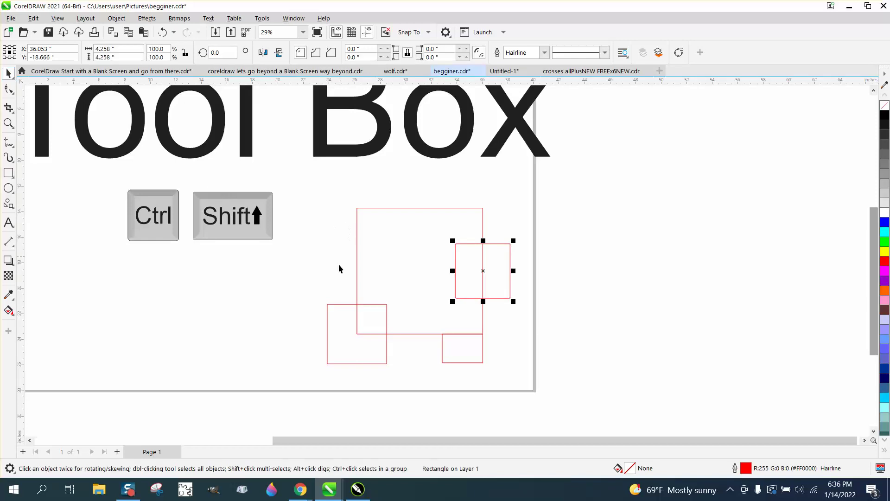
left_click(306, 254)
left_click_drag(597, 403, 594, 398)
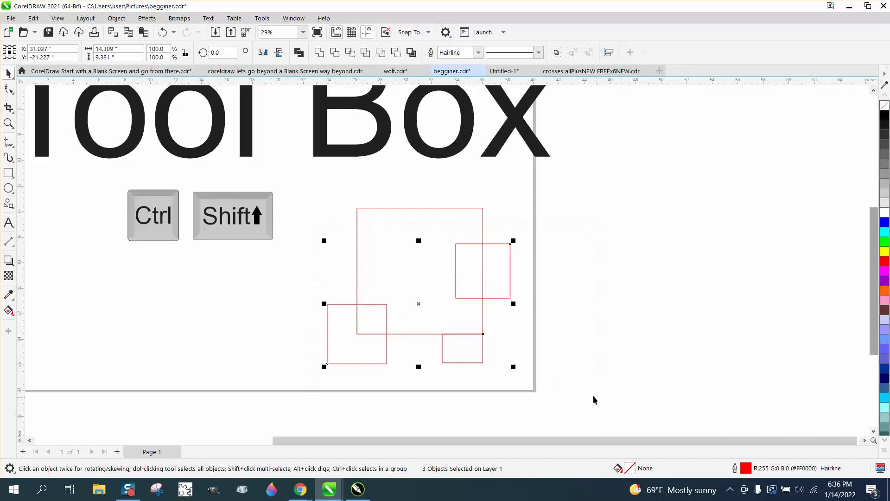
key("Delete")
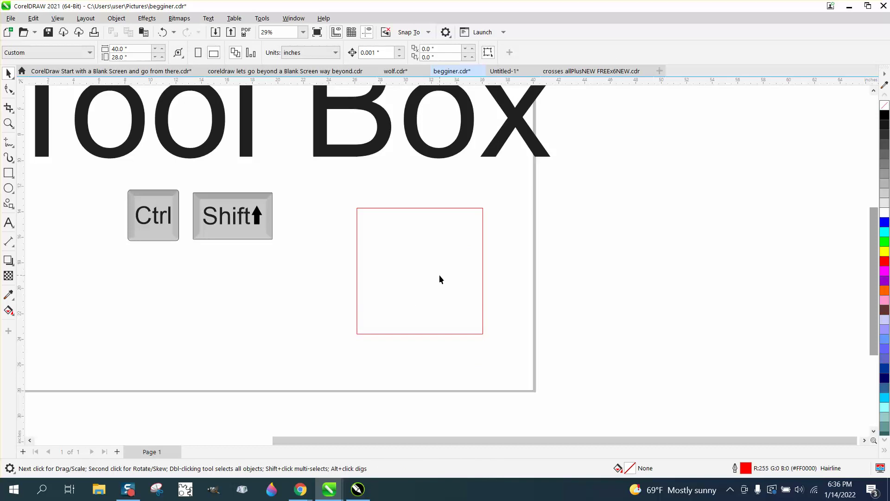
Draw two tilted 3-point rectangles, one left of the large square and one right of the page.
left_click(424, 263)
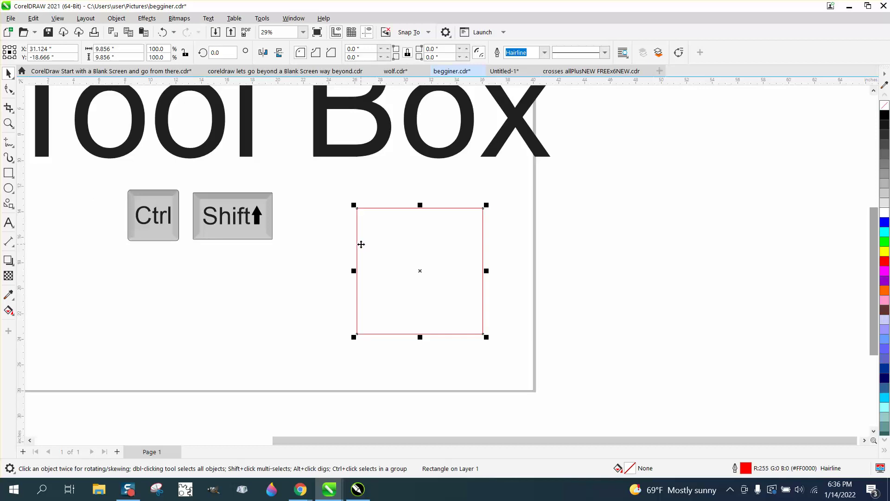
left_click(14, 181)
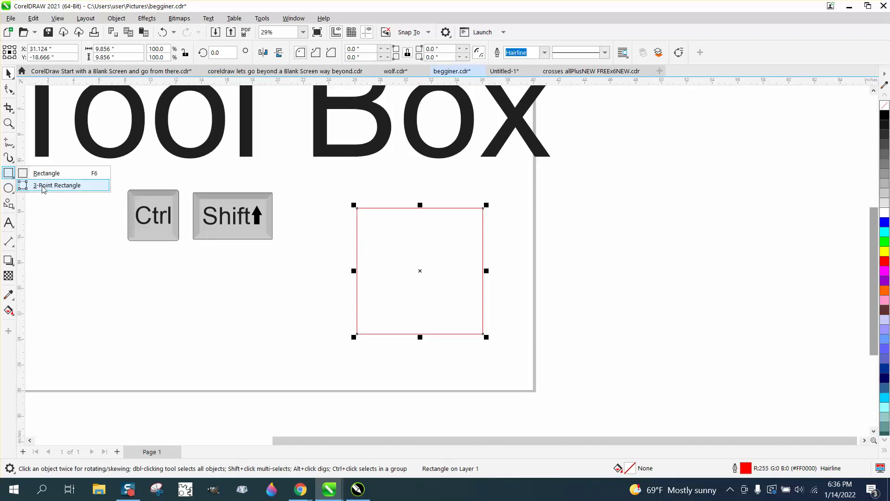
left_click(44, 186)
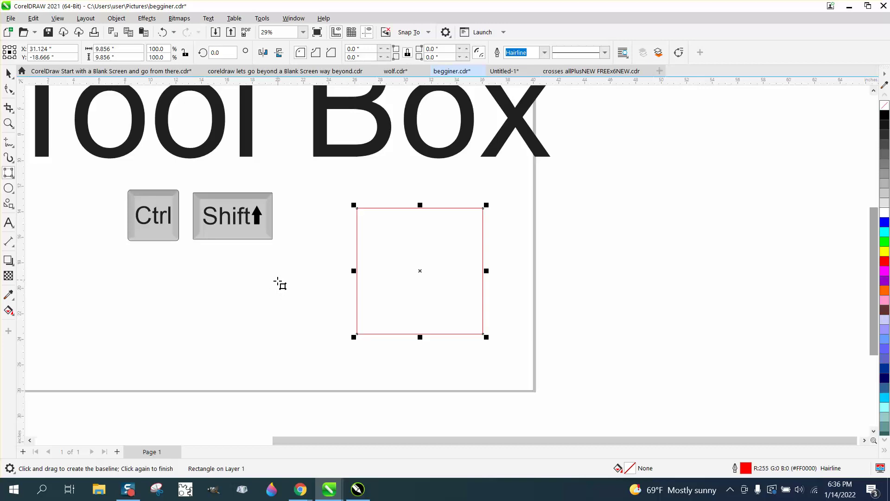
left_click_drag(277, 280, 238, 328)
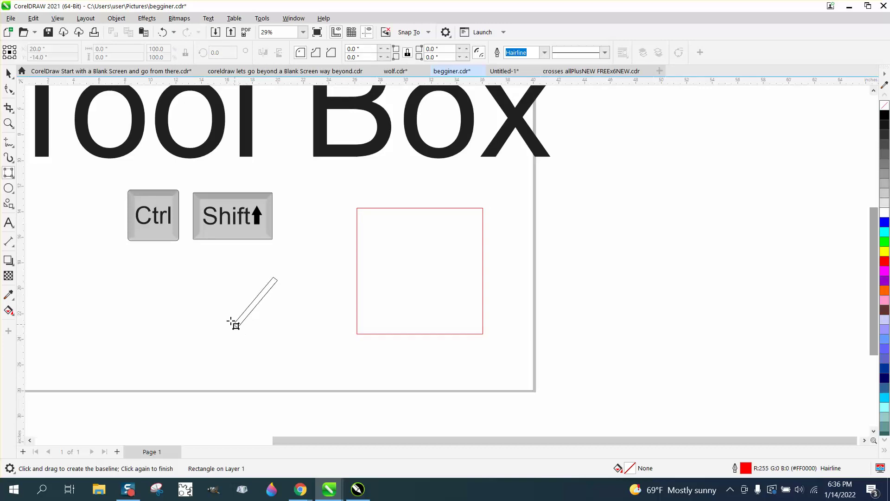
left_click(203, 297)
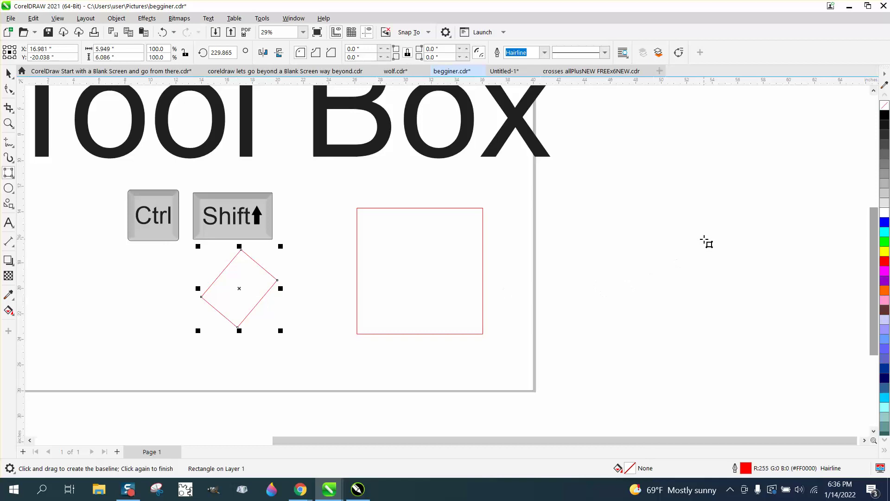
left_click_drag(704, 239, 687, 320)
left_click(593, 284)
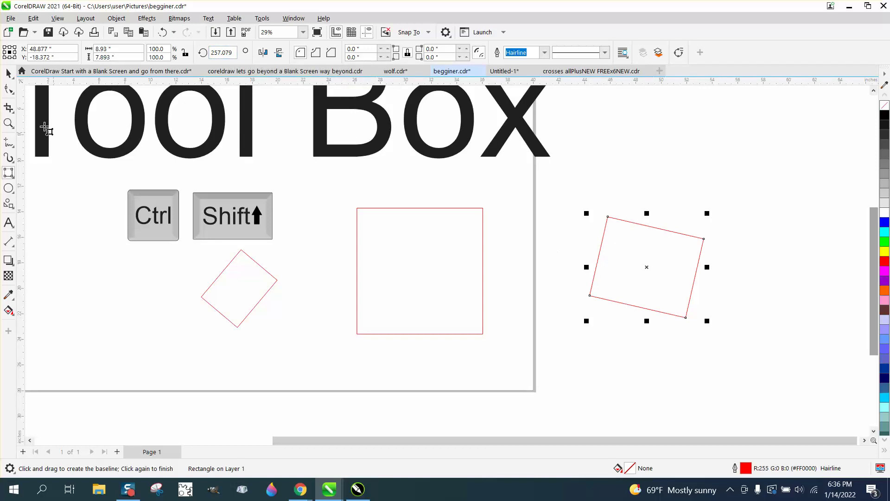
Delete the large square and both tilted rectangles.
left_click(8, 73)
left_click_drag(339, 194, 751, 349)
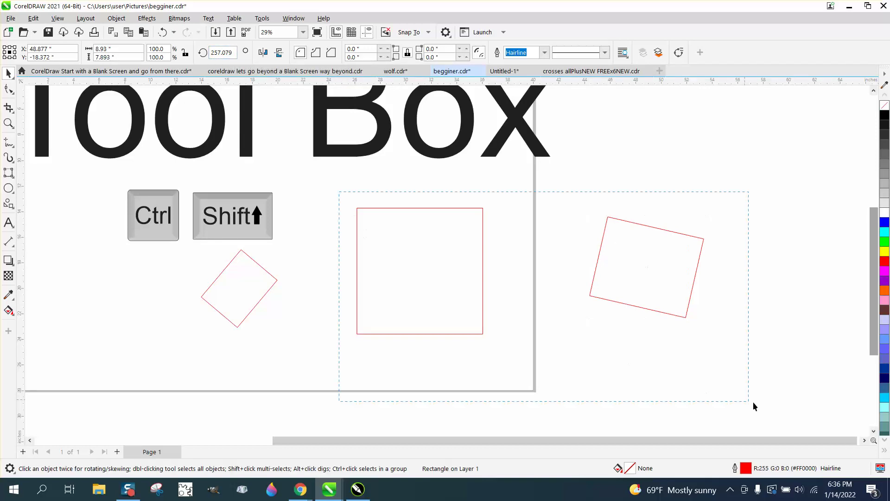
key("Delete")
left_click(207, 302)
key("Delete")
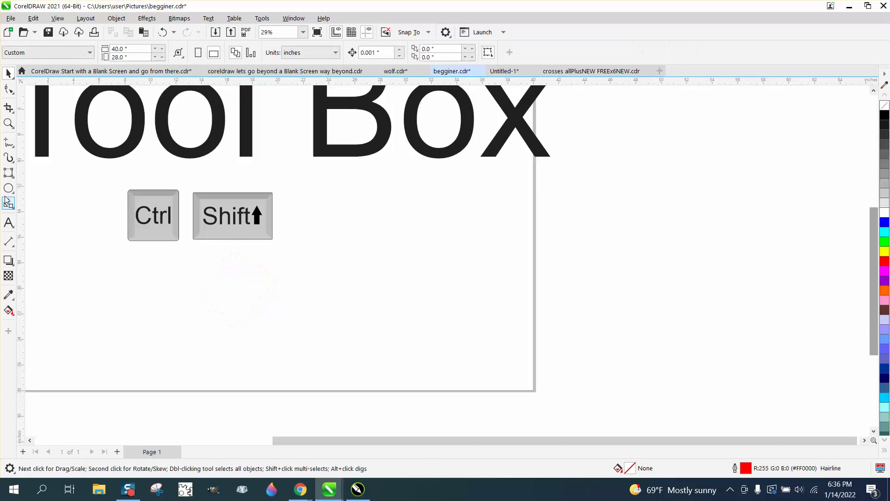
Draw a thin trial 3-point ellipse and delete it.
left_click(9, 187)
left_click(40, 200)
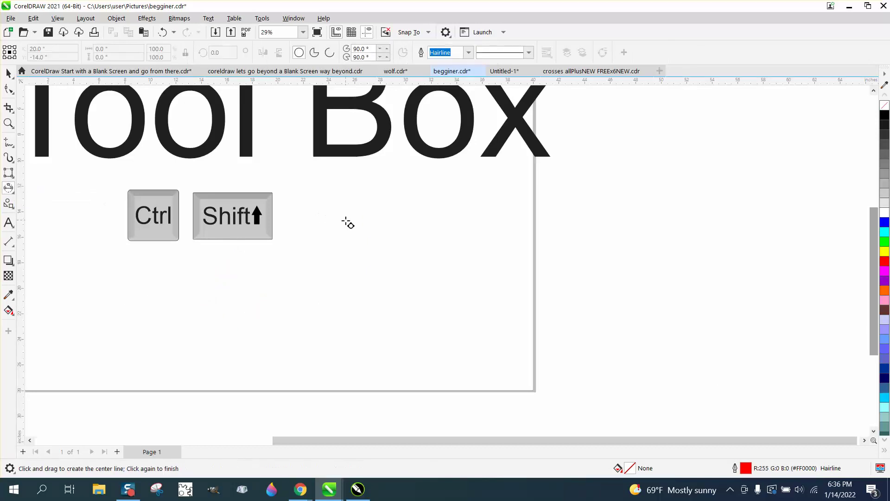
left_click_drag(438, 232, 368, 308)
left_click(389, 274)
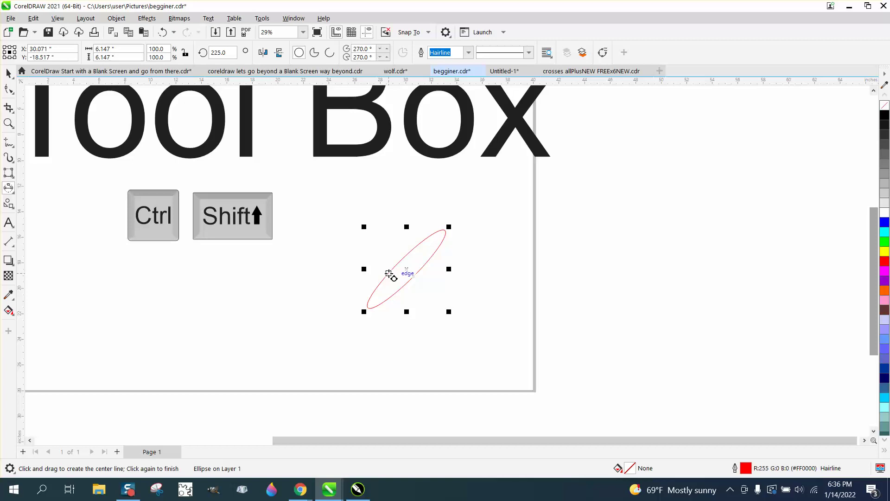
key("Delete")
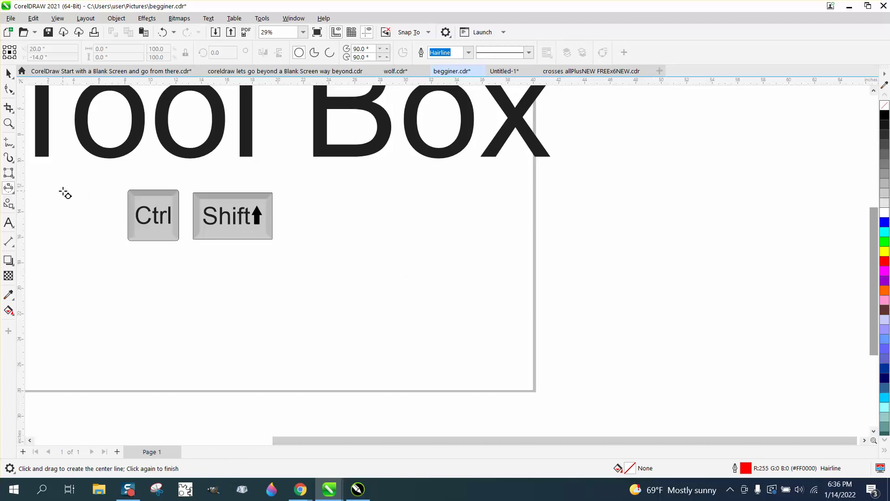
left_click(13, 191)
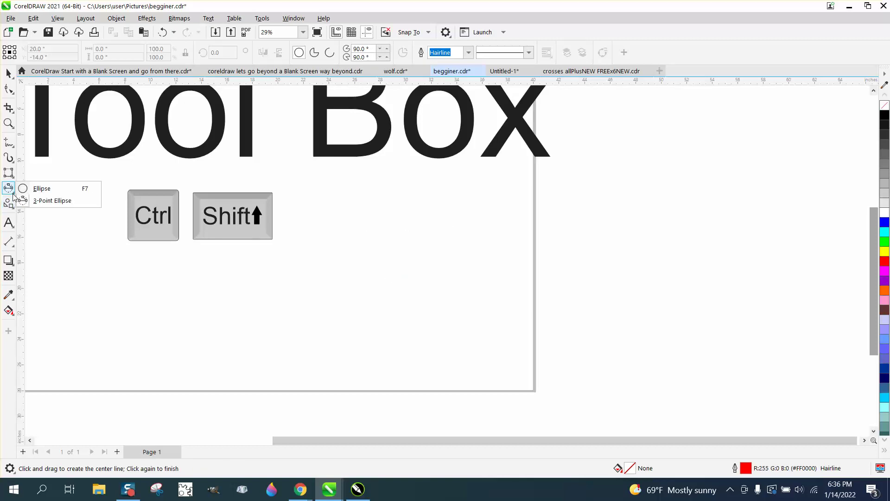
Draw a circle below the title and an ellipse right of the page, enlarging it to about 14.49 × 7.077 inches.
left_click(42, 190)
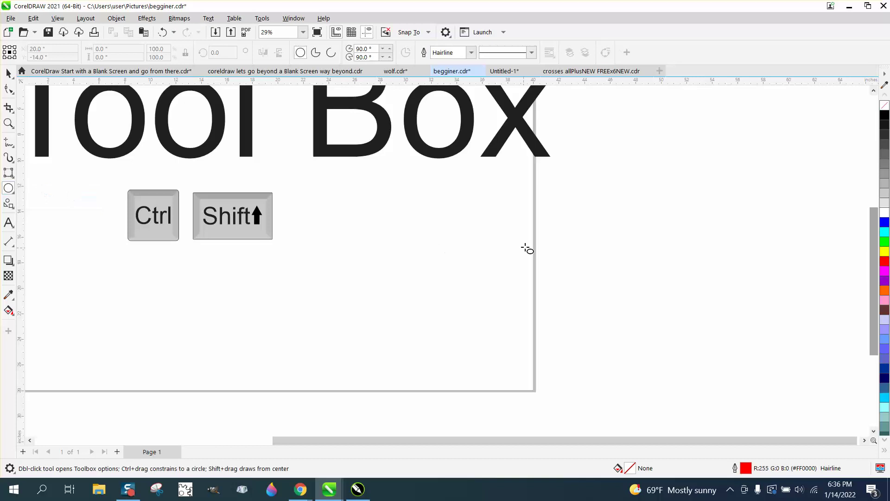
mouse_move(494, 212)
left_mouse_down()
mouse_move(459, 255)
mouse_move(363, 330)
mouse_move(434, 255)
left_mouse_up()
left_click_drag(670, 232, 571, 282)
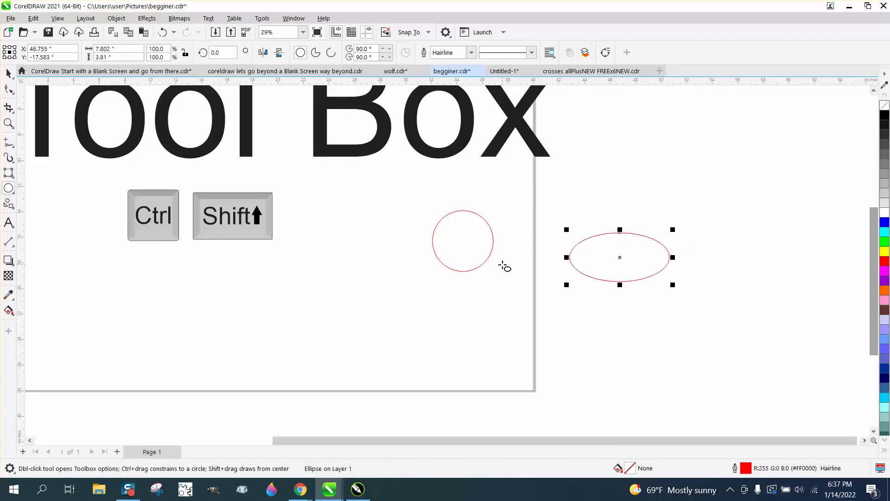
left_click(9, 74)
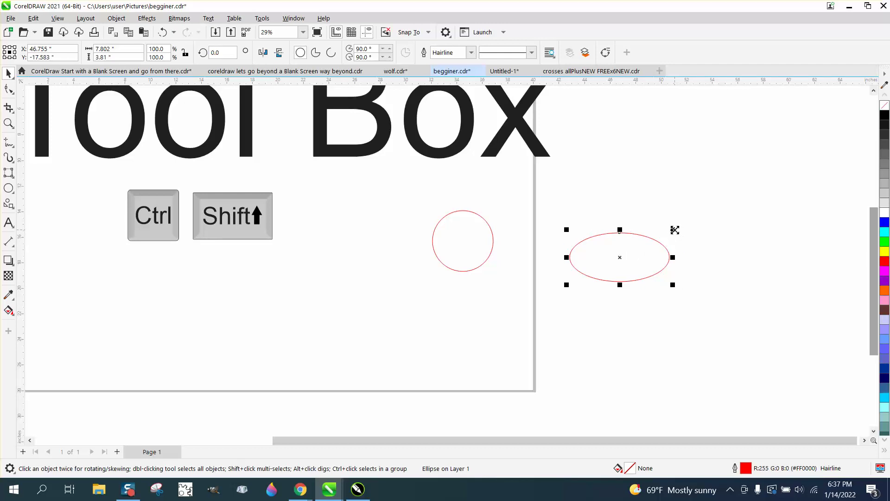
left_click_drag(674, 230, 721, 212)
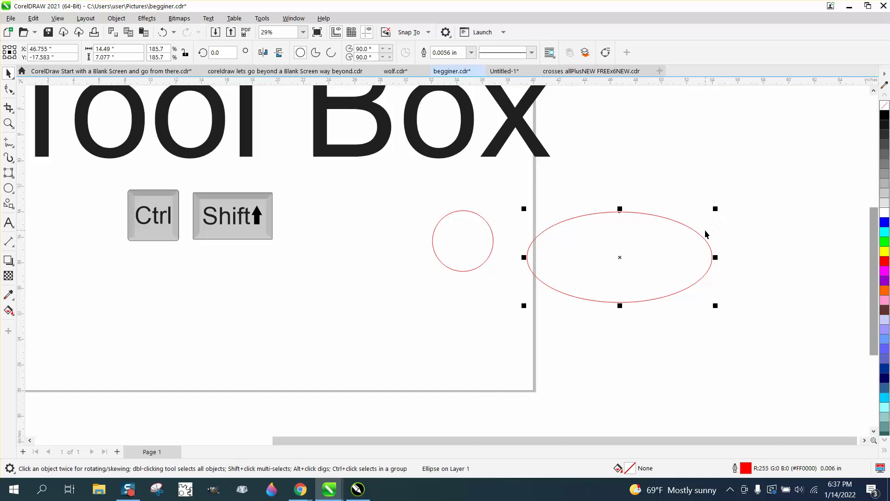
Snap four small circles onto the red circle's left, right, top and bottom quadrant points.
left_click(7, 188)
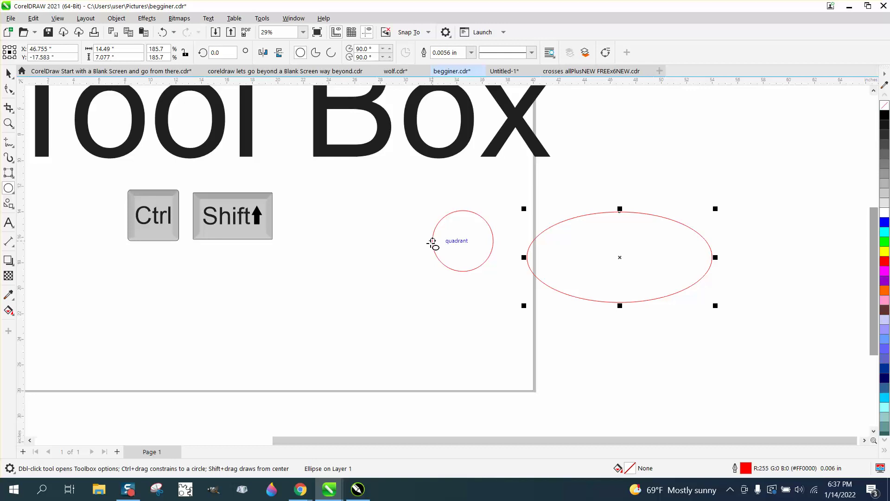
mouse_move(432, 242)
left_mouse_down()
mouse_move(422, 248)
mouse_move(453, 261)
left_mouse_up()
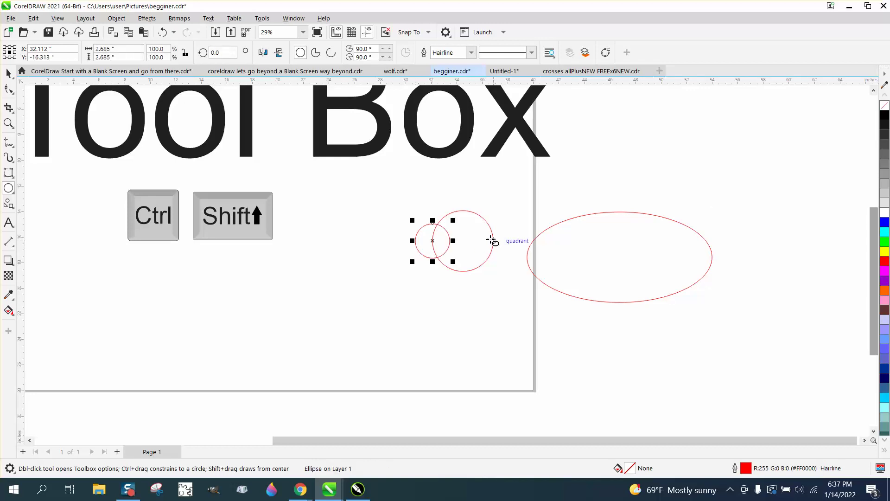
mouse_move(493, 241)
left_mouse_down()
mouse_move(480, 250)
mouse_move(473, 222)
left_mouse_up()
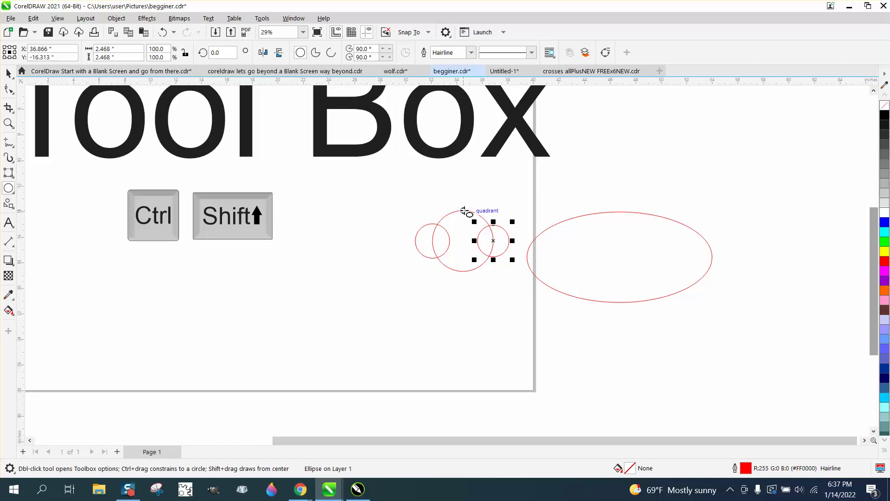
left_click_drag(464, 211, 465, 229)
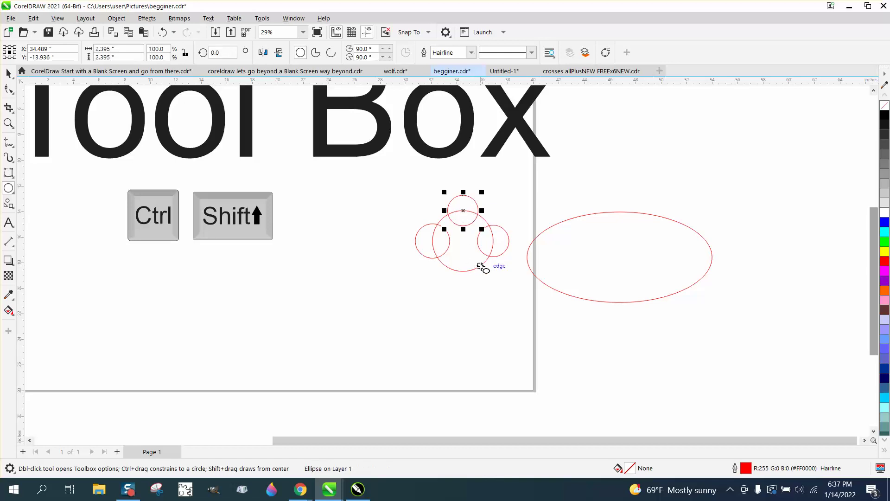
left_click_drag(463, 272, 463, 296)
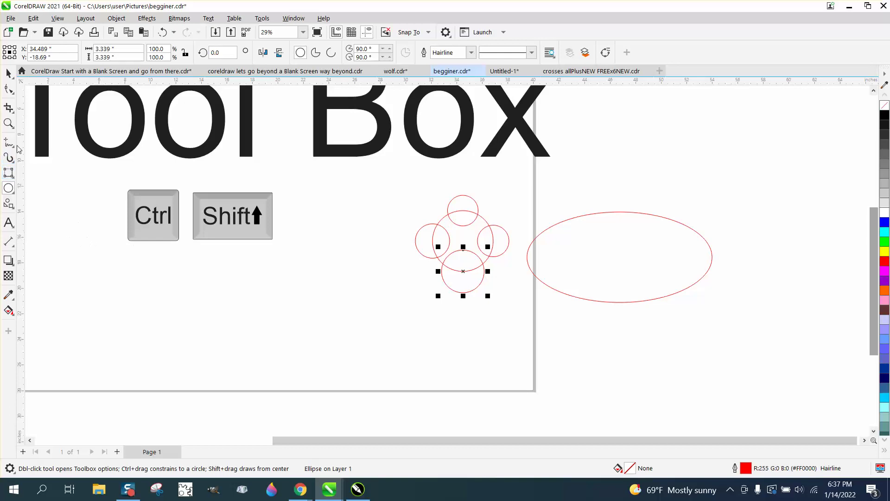
Draw a new circle below the flower with the 3-point ellipse tool.
left_click(11, 77)
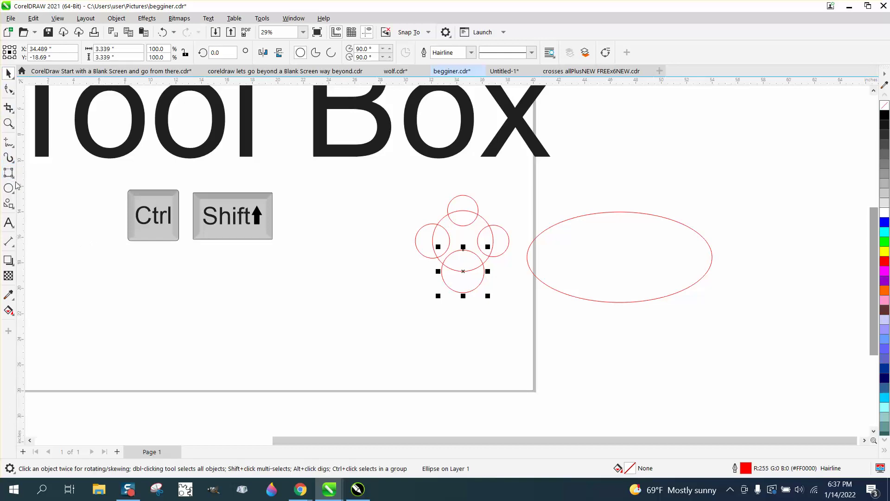
left_click(15, 212)
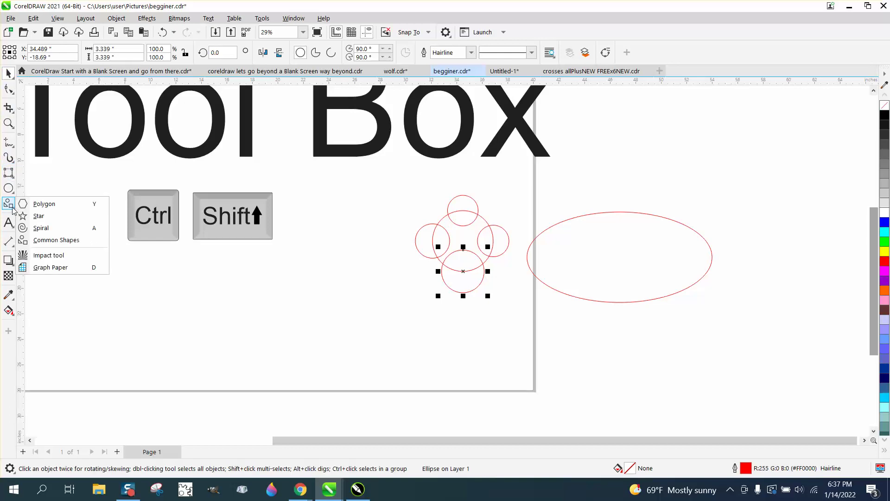
mouse_move(13, 194)
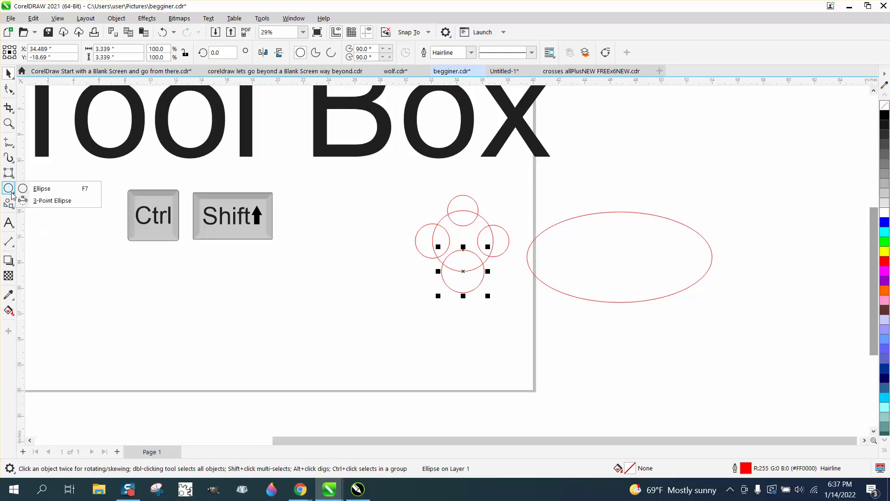
left_click(48, 201)
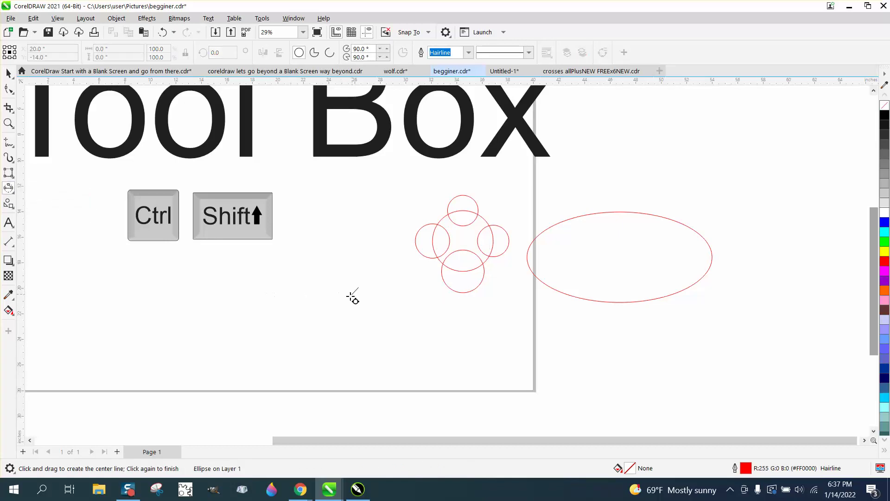
left_click_drag(357, 287, 310, 351)
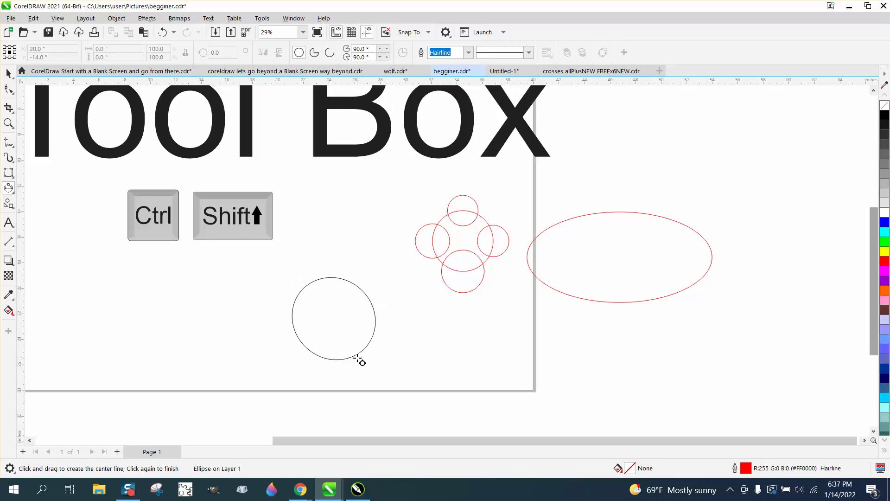
left_click(360, 360)
Switch to the standard Ellipse tool from the shapes flyout.
left_click(9, 73)
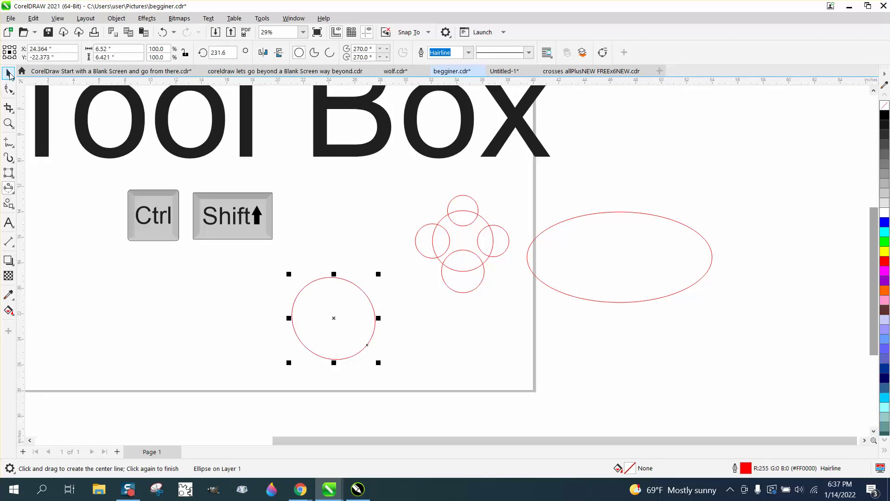
left_click(14, 210)
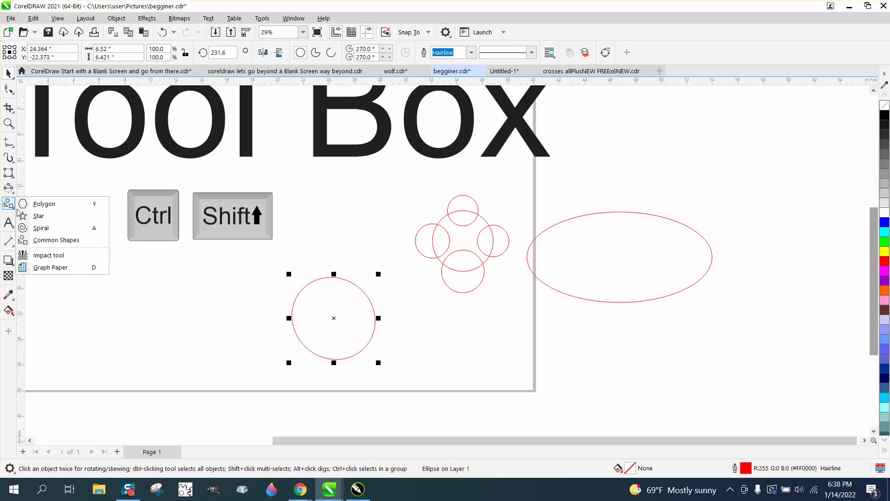
left_click(14, 192)
left_click(42, 185)
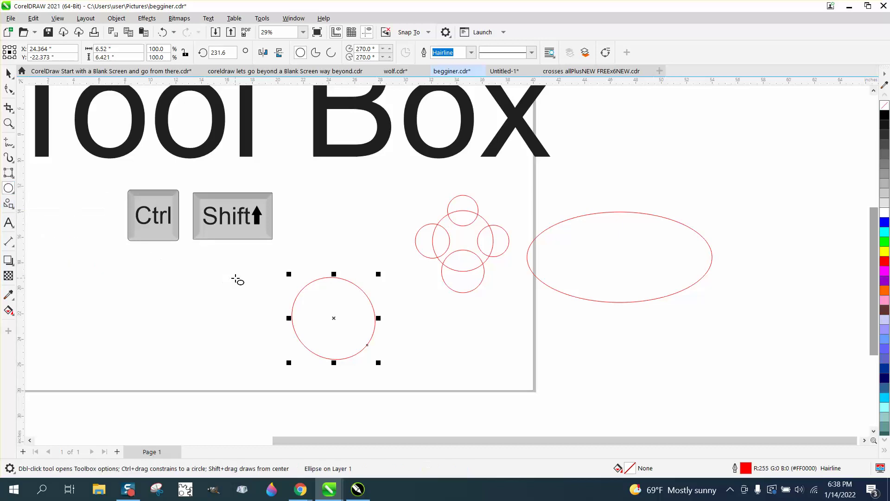
Draw a circle left of the first one and make it a pie with a 270° start angle.
left_click_drag(238, 275, 153, 343)
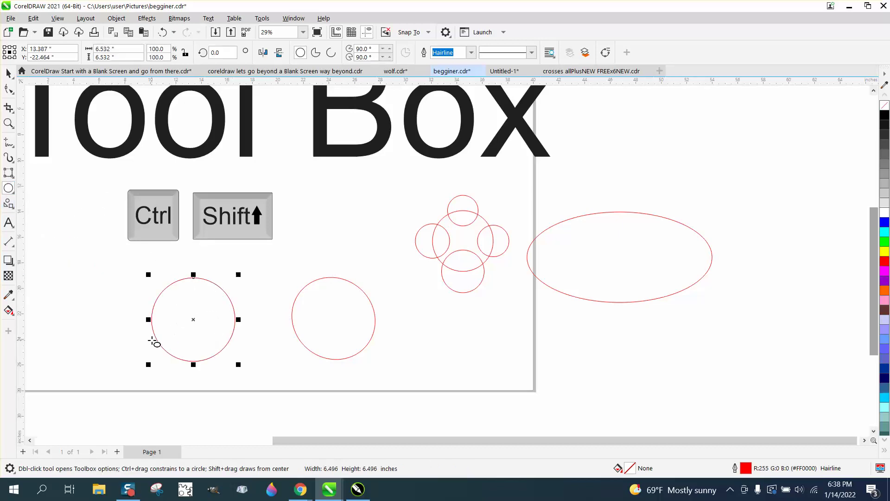
left_click(316, 53)
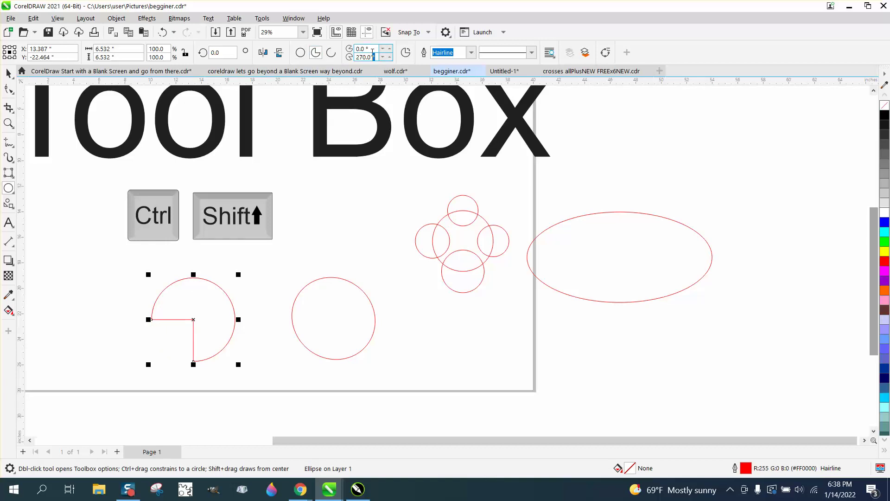
left_click(355, 49)
type("270")
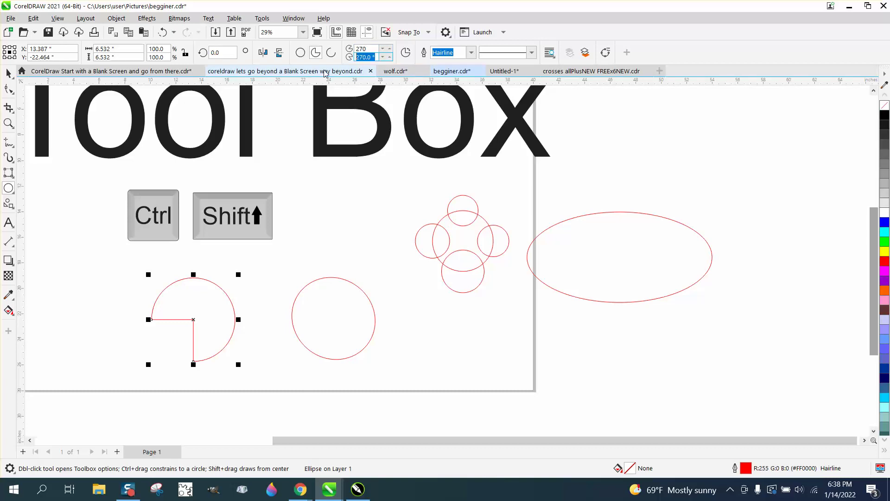
key("Return")
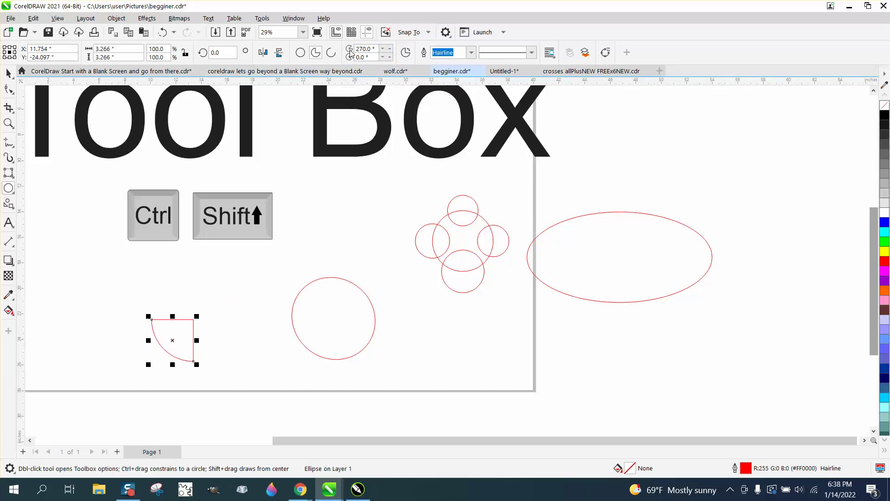
Set the pie angles to 0° and 90°, then flip it to the three-quarter portion.
double_click(367, 48)
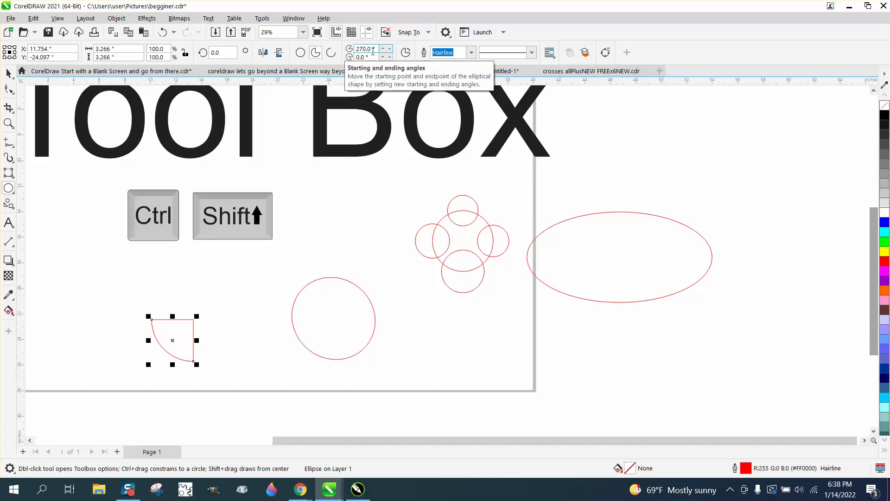
type("0")
key("Tab")
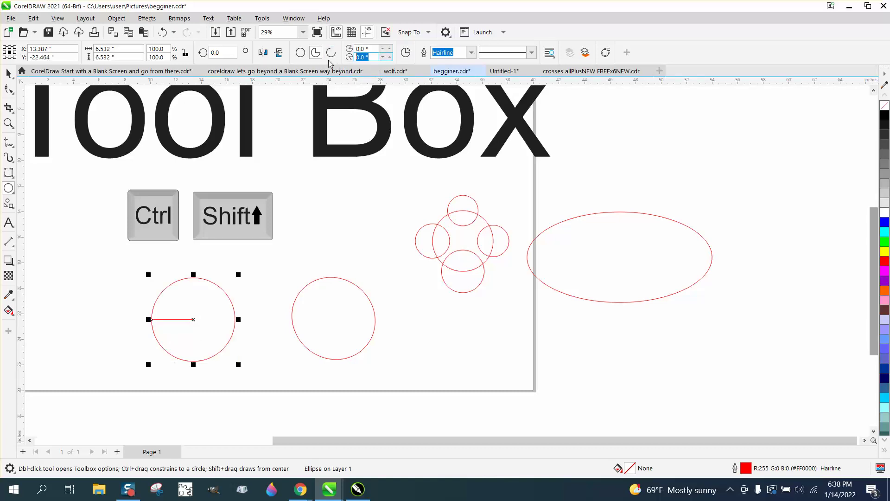
type("90")
key("Return")
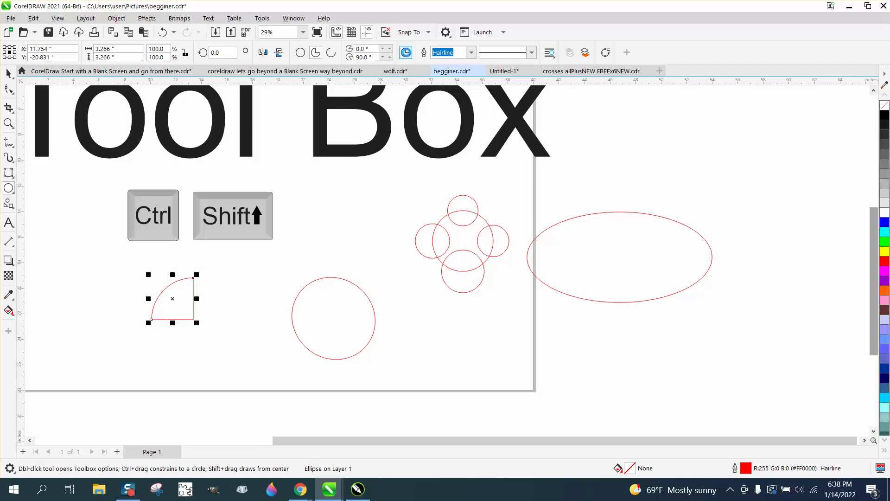
left_click(407, 55)
left_click(407, 55)
left_click(408, 55)
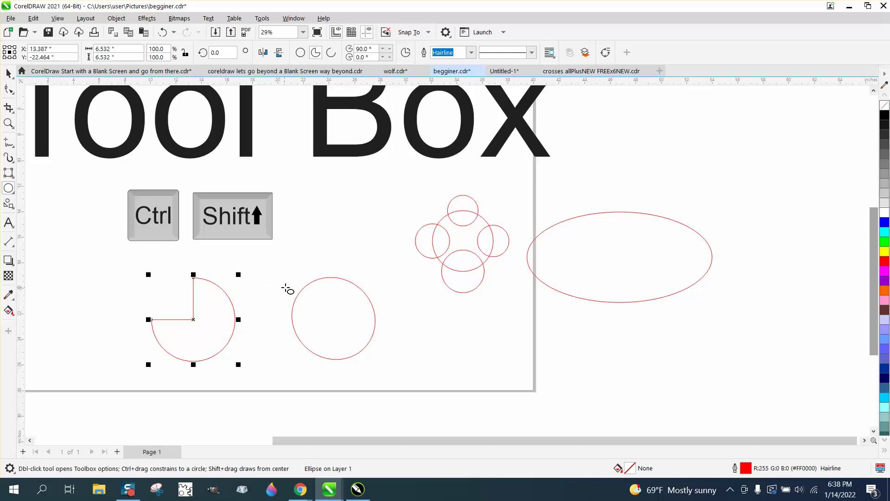
Draw a circle left of the flower and make it an open arc ending at 350°.
mouse_move(402, 196)
left_mouse_down()
mouse_move(328, 249)
mouse_move(321, 277)
left_mouse_up()
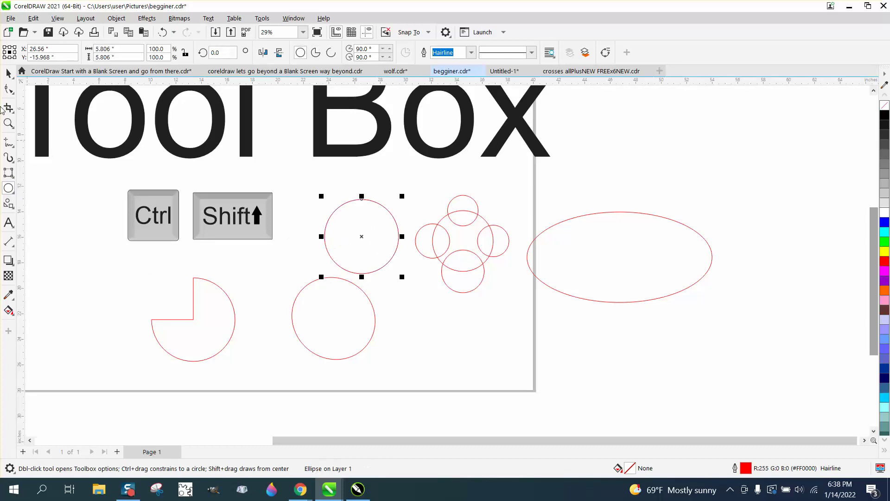
left_click(8, 73)
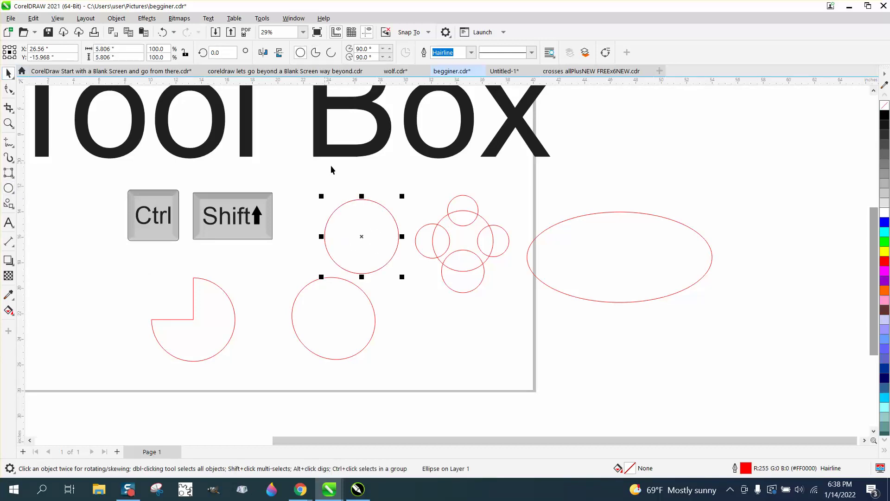
left_click(331, 54)
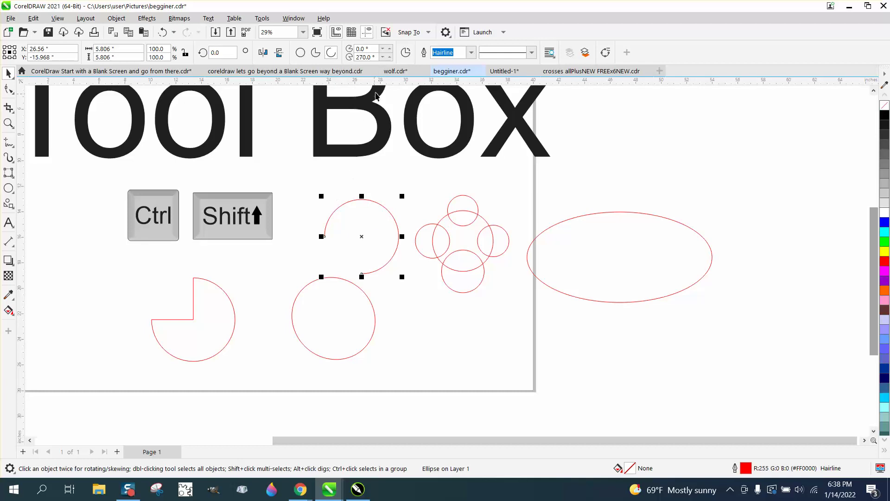
left_click(390, 57)
left_click(390, 58)
left_click(390, 57)
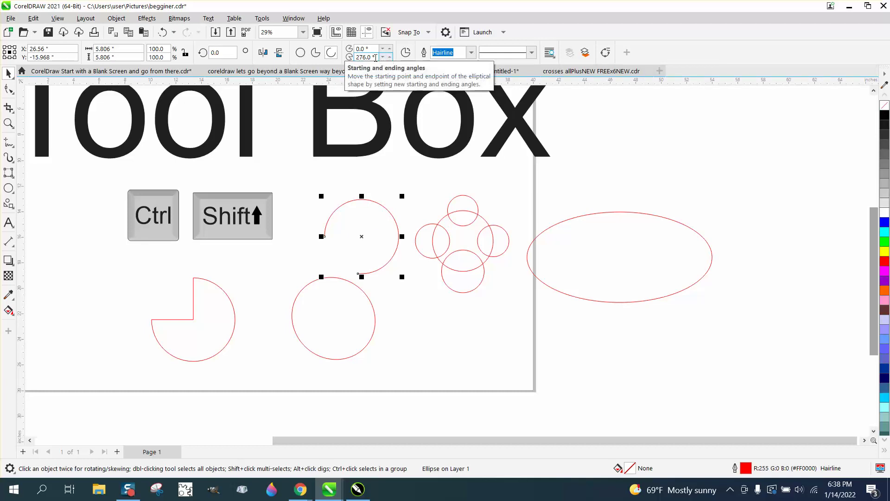
left_click(376, 58)
type("350")
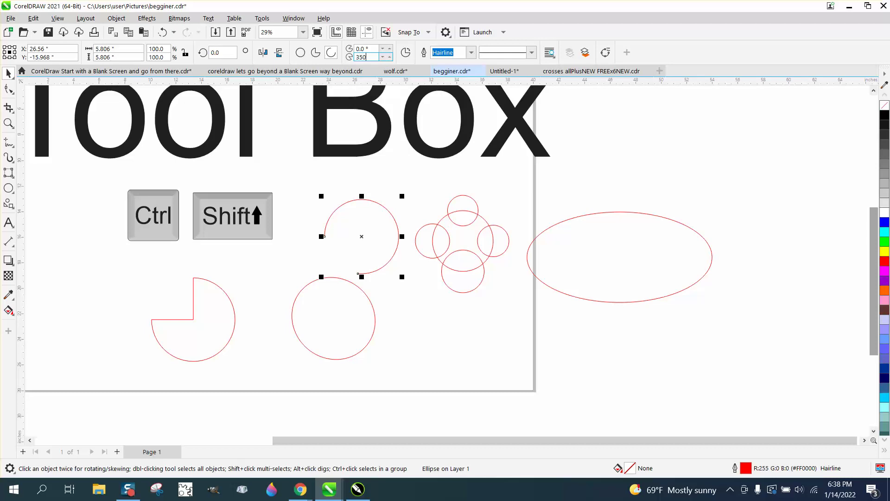
key("Return")
Zoom in and change the arc's ending angle to 180° for a top-half arc.
left_click(9, 123)
left_click_drag(499, 332, 498, 332)
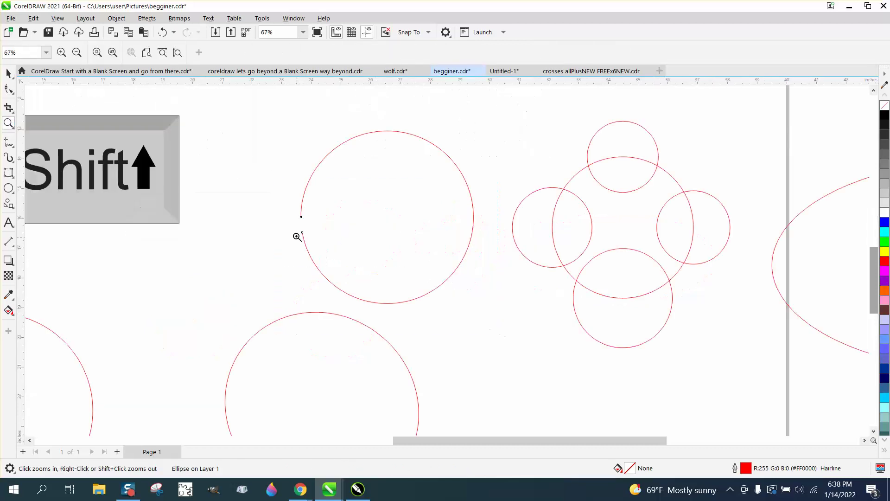
key("space")
scroll(378, 229, "down", 2)
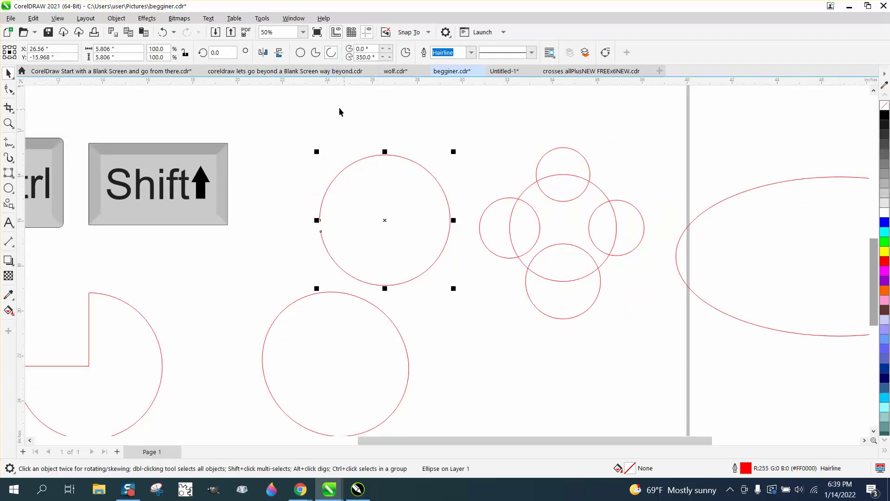
left_click(366, 57)
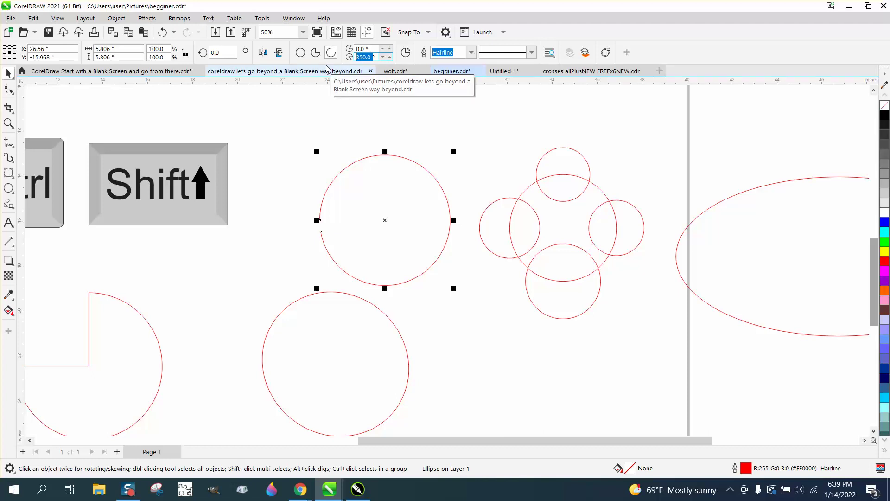
type("180")
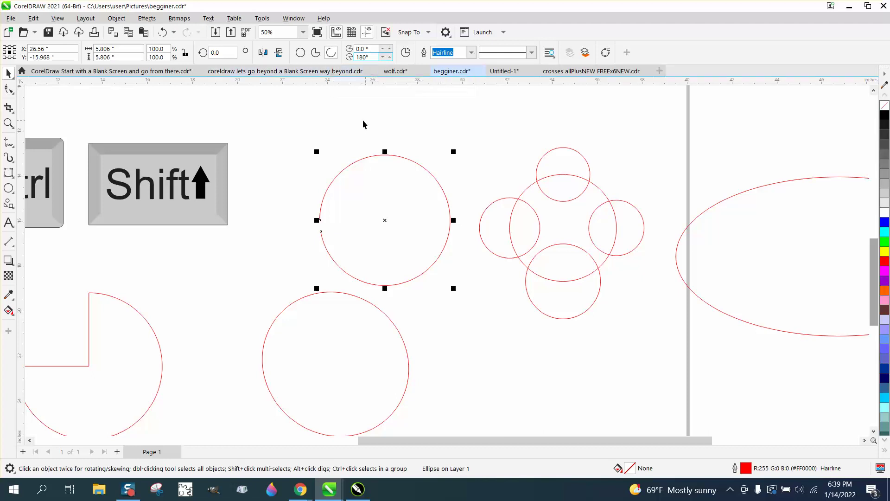
key("Return")
left_click(384, 110)
Draw a circle overlapping the flower's left petal and make it a 180° semicircle arc.
left_click(8, 188)
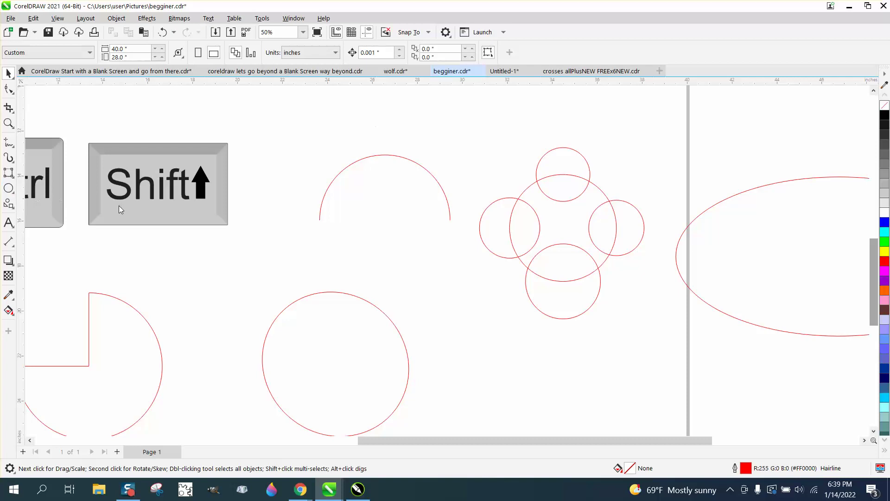
mouse_move(534, 129)
left_mouse_down()
mouse_move(411, 183)
mouse_move(407, 160)
left_mouse_up()
scroll(427, 148, "down", 1)
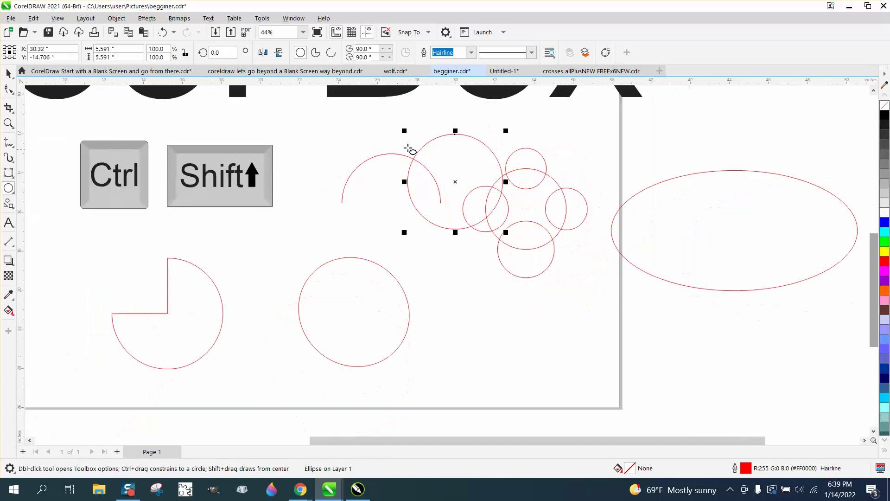
left_click(331, 52)
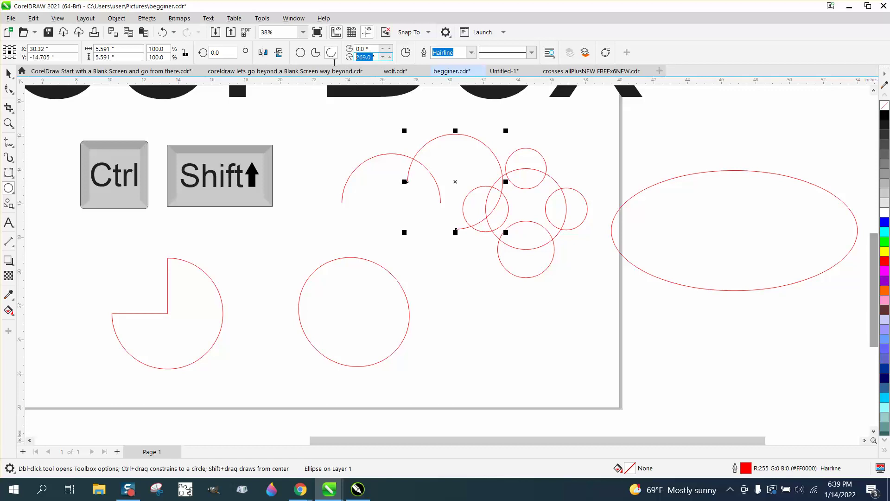
type("180")
key("Return")
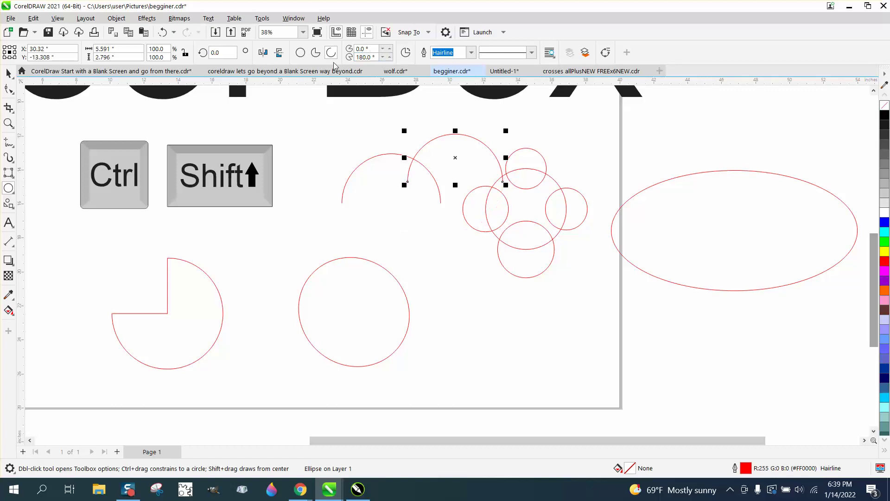
key("space")
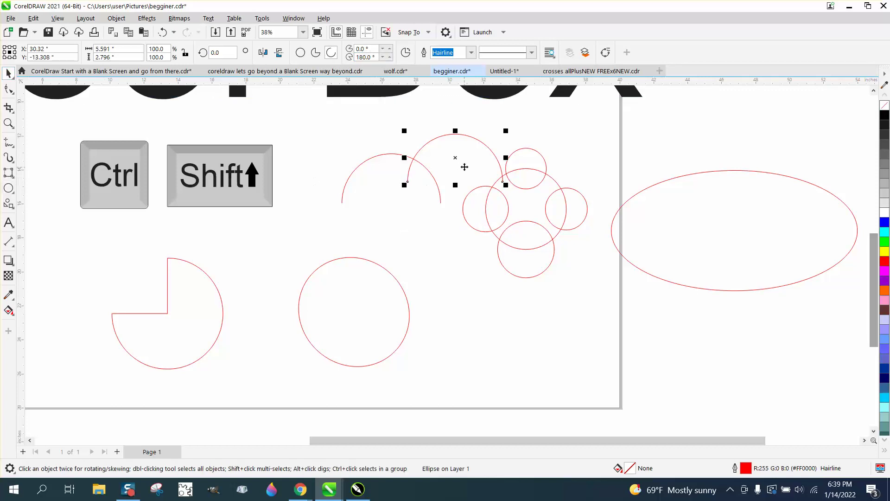
Move the semicircle below the cluster, add a flipped mirrored copy, and snap their ends together.
left_click_drag(457, 160, 521, 320)
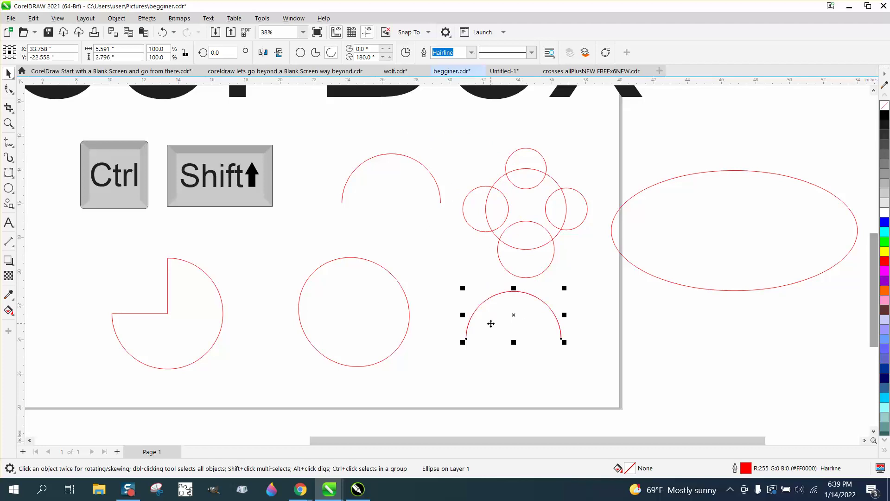
left_click_drag(463, 315, 578, 319)
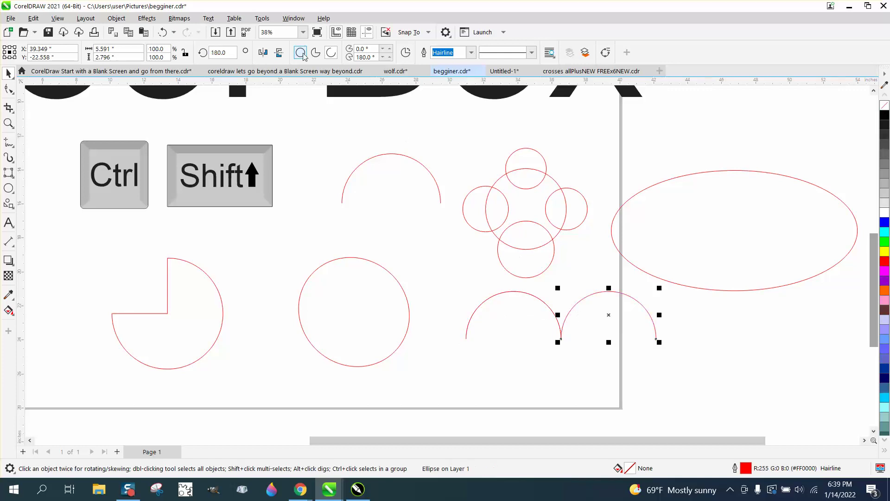
left_click(281, 55)
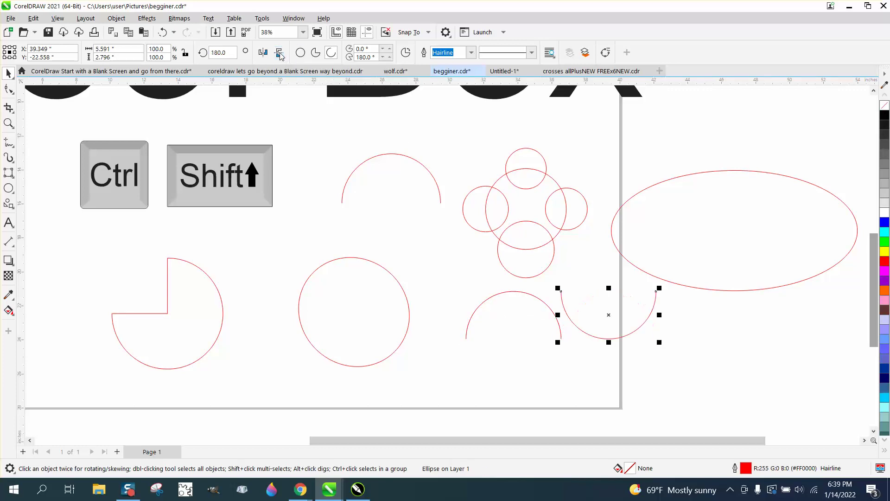
left_click_drag(561, 290, 561, 339)
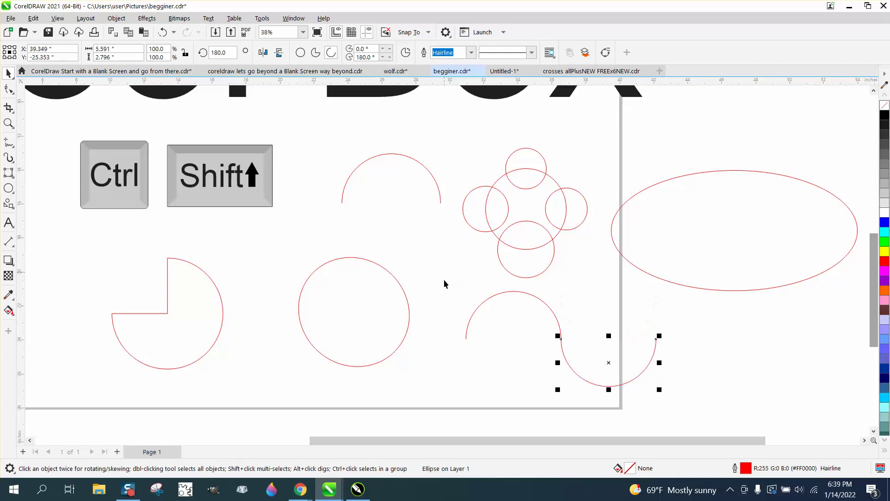
Combine the two arcs into one S-shaped curve and shift it slightly left.
left_click_drag(444, 283, 716, 419)
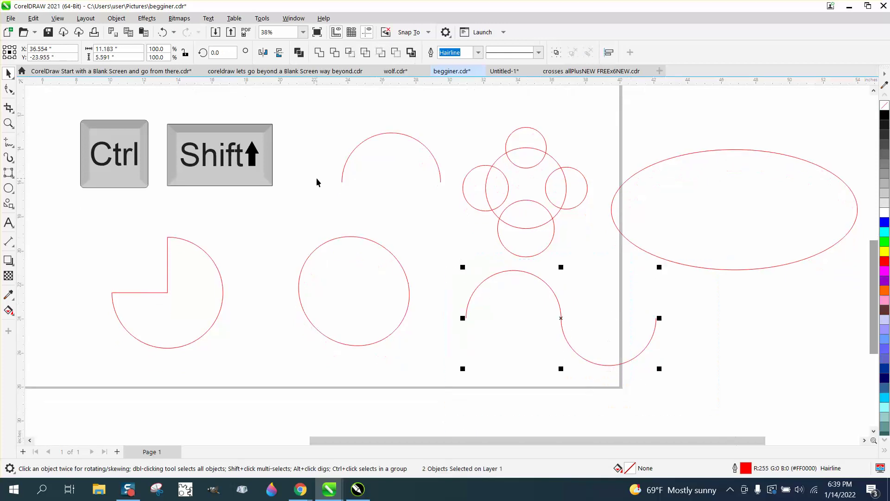
left_click(116, 18)
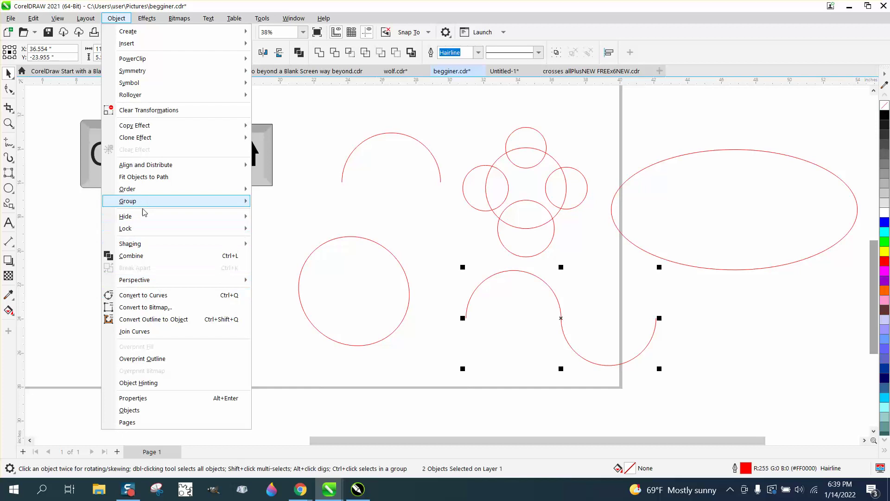
left_click(138, 255)
left_click(560, 293)
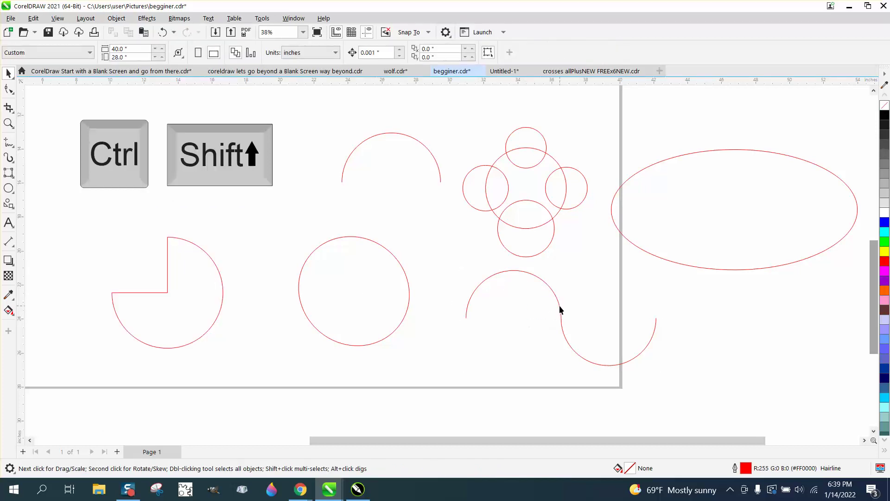
left_click_drag(560, 310, 533, 310)
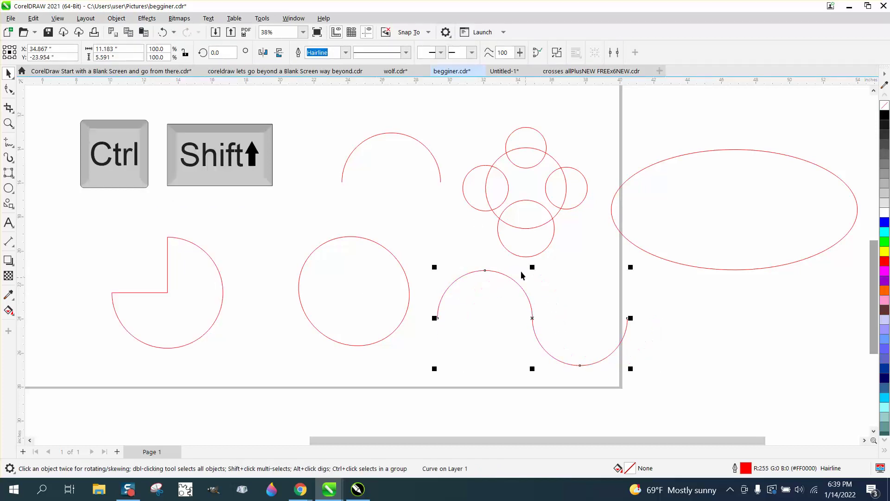
scroll(467, 221, "down", 2)
Marquee-delete the extra shapes, then undo to restore them.
left_click_drag(369, 146, 753, 332)
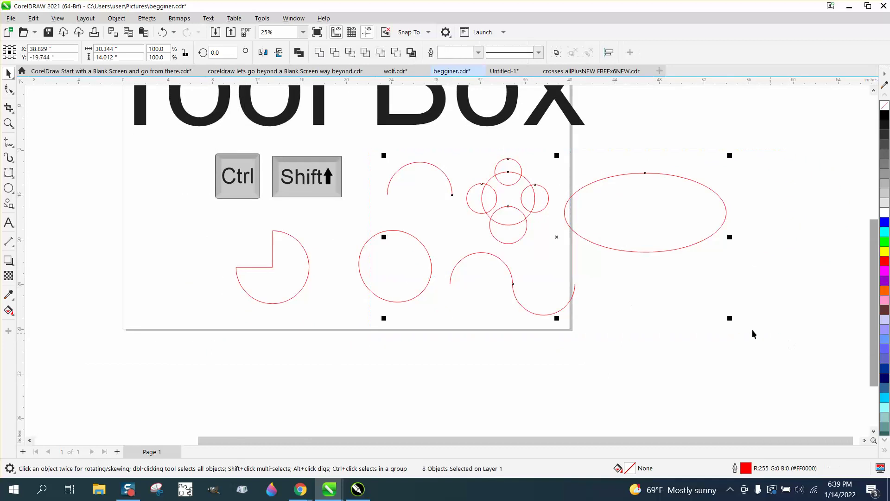
key("Delete")
left_click(430, 273)
left_click(391, 275)
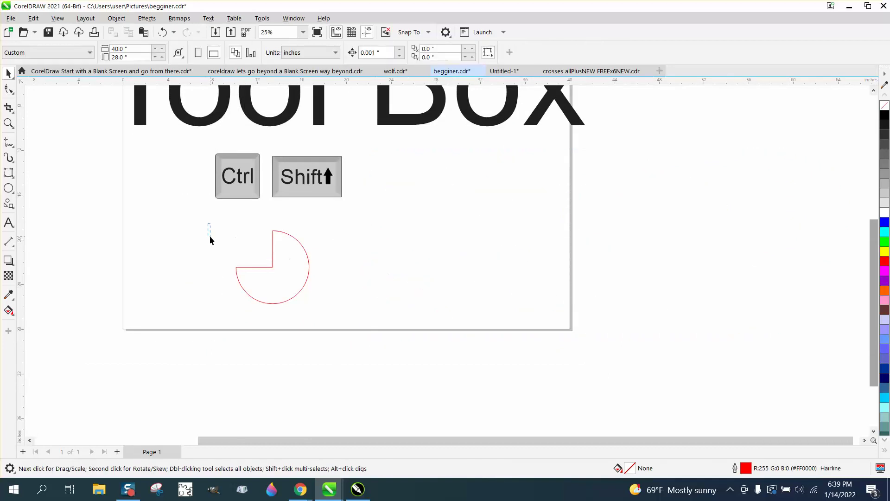
left_click(158, 35)
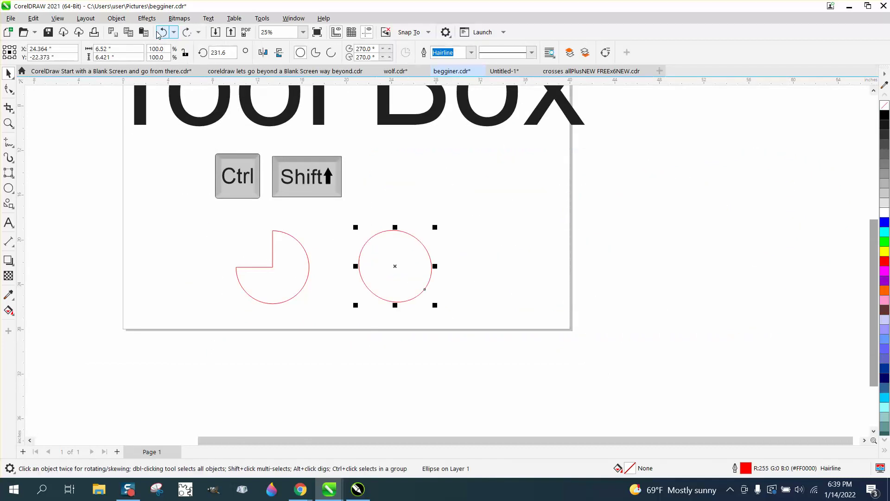
left_click(158, 35)
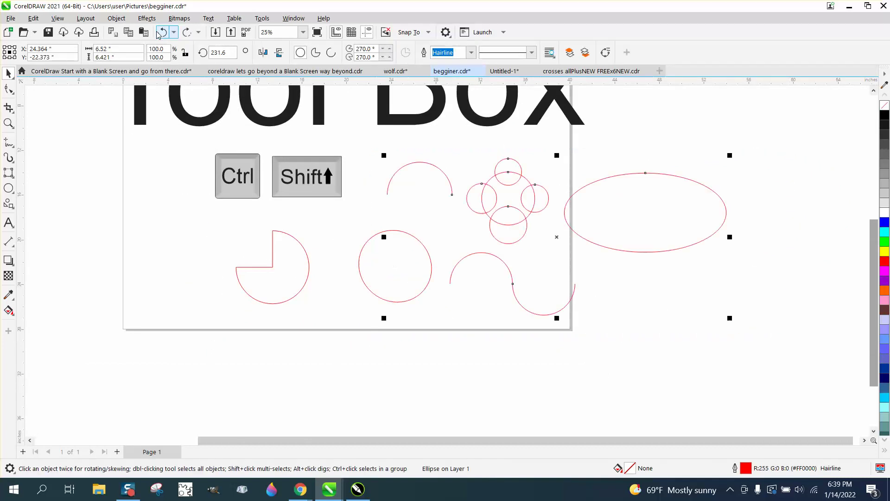
left_click(553, 195)
Delete the remaining circles, arcs, ellipse, pie, and the Ctrl and Shift key graphics.
left_click(549, 198)
key("Delete")
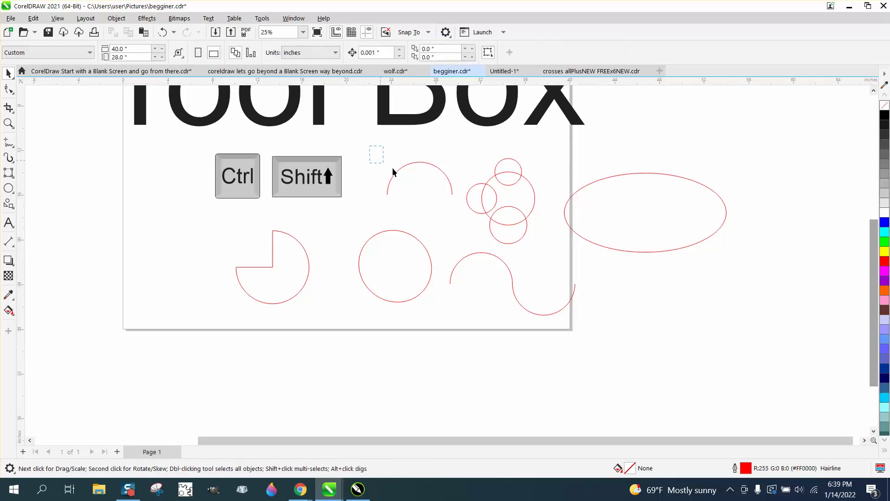
left_click_drag(393, 173, 736, 254)
key("Delete")
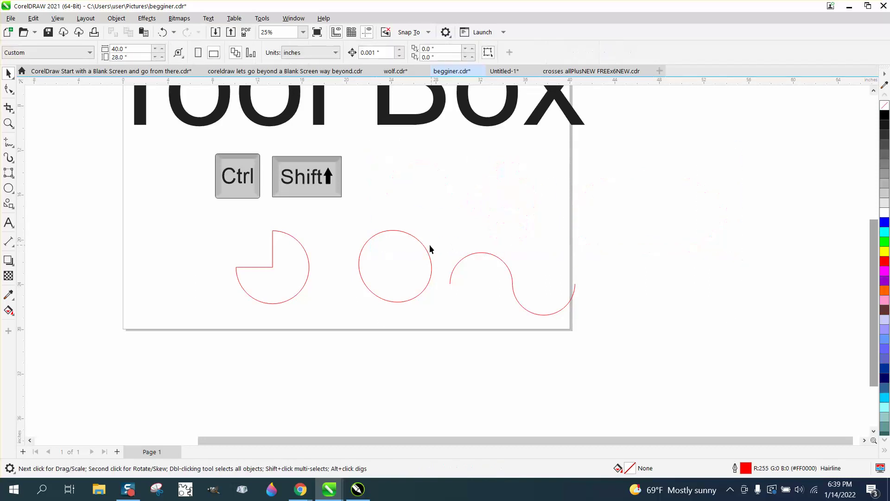
left_click(430, 249)
key("Delete")
left_click(299, 247)
key("Delete")
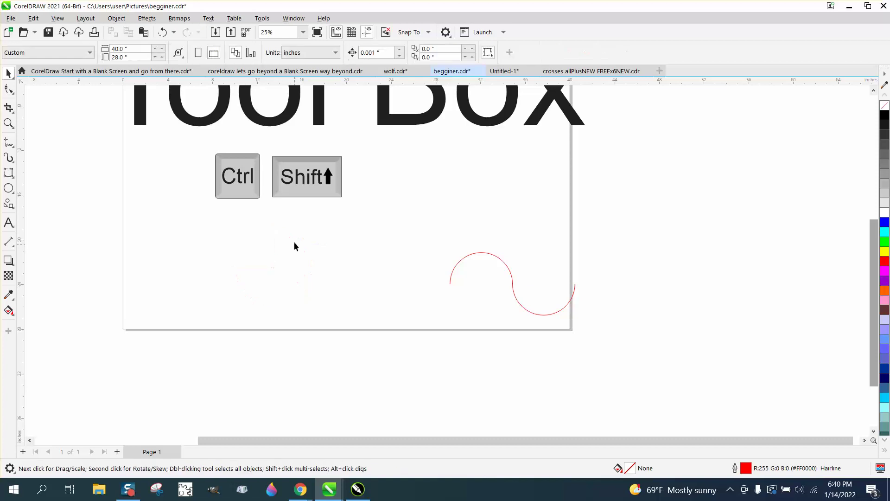
left_click_drag(209, 144, 383, 204)
key("Delete")
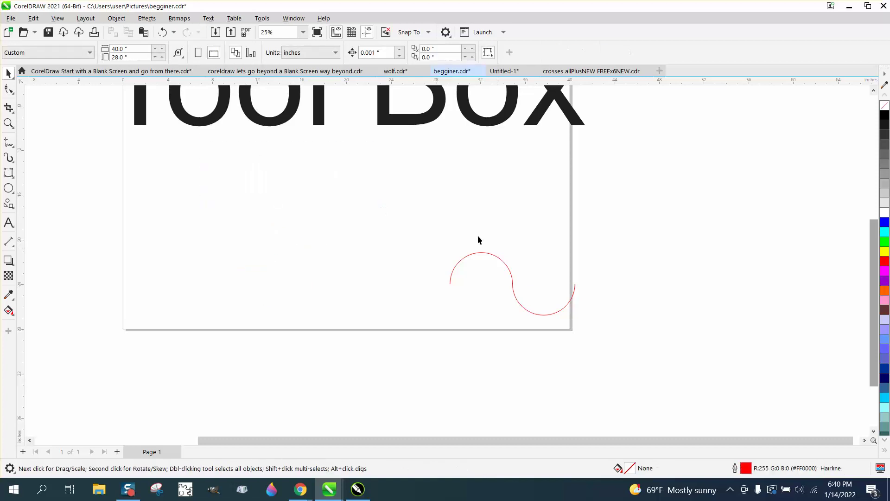
Move the Tool Box title far right and the S-curve up onto the page.
scroll(477, 240, "down", 1)
left_click_drag(441, 149, 725, 157)
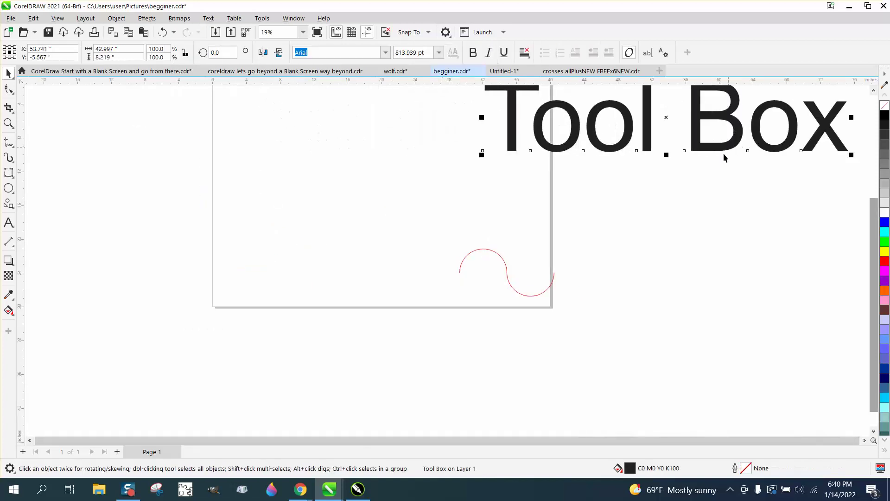
left_click(507, 274)
left_click_drag(507, 274, 380, 188)
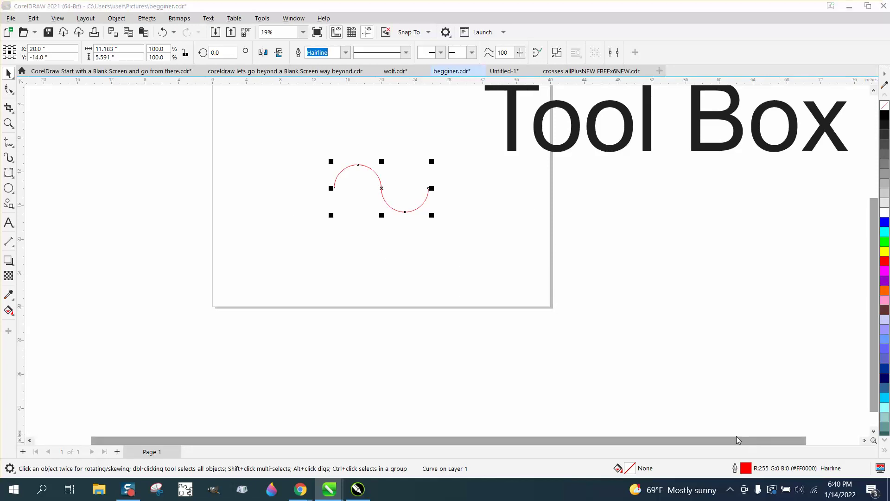
Give the S-curve a 0.25 in outline with round line caps.
double_click(744, 467)
left_click(376, 204)
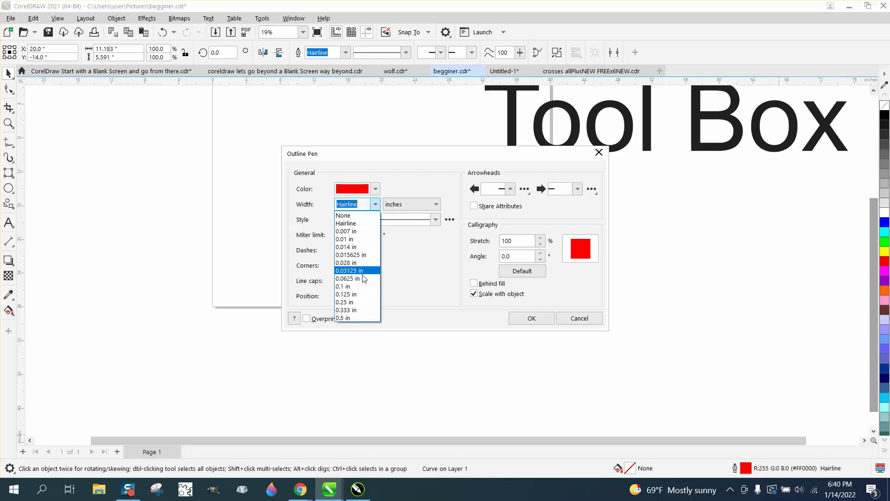
left_click(345, 302)
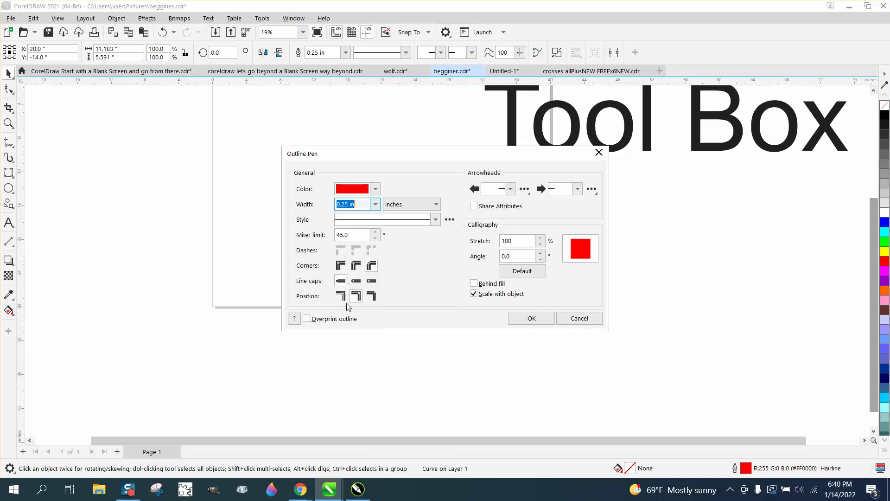
left_click(357, 282)
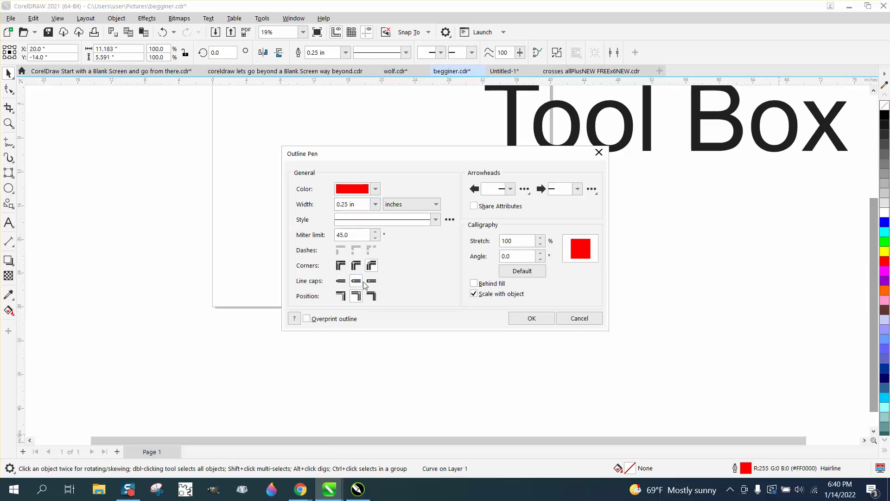
left_click(535, 318)
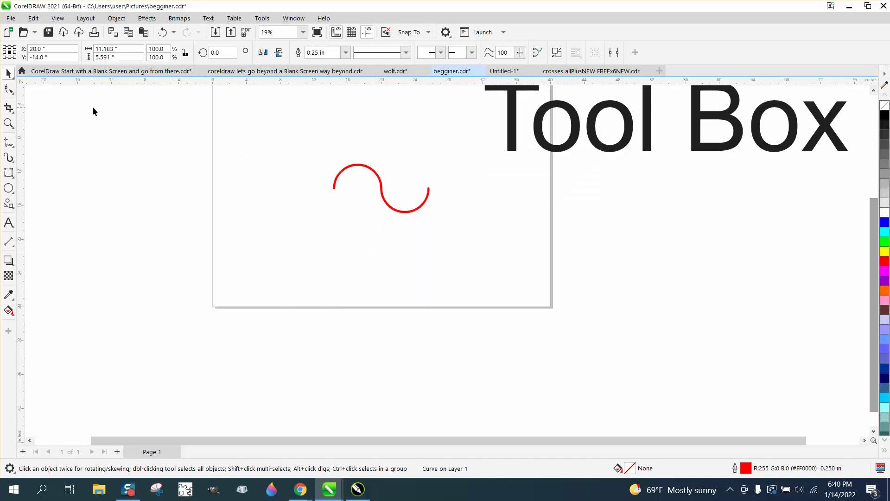
left_click(8, 122)
Convert the S-curve's thick outline to an object, then set no fill and a red outline.
left_click_drag(319, 153, 508, 252)
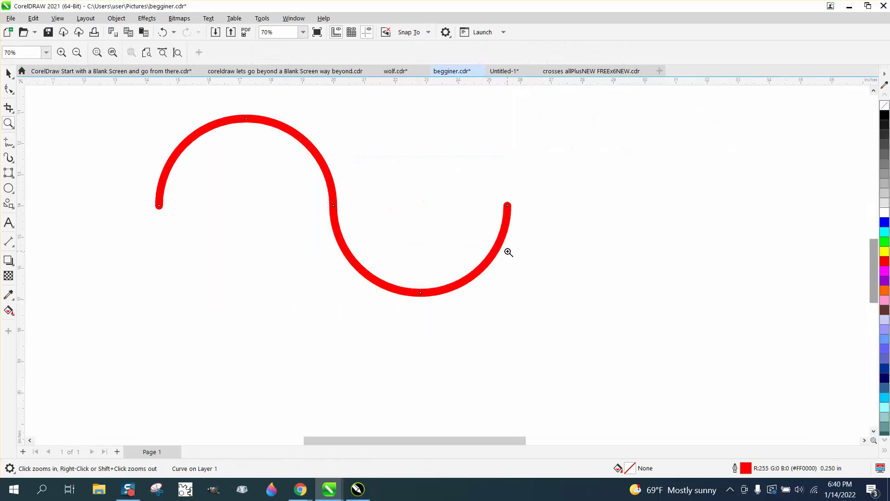
left_click(8, 73)
scroll(262, 180, "down", 1)
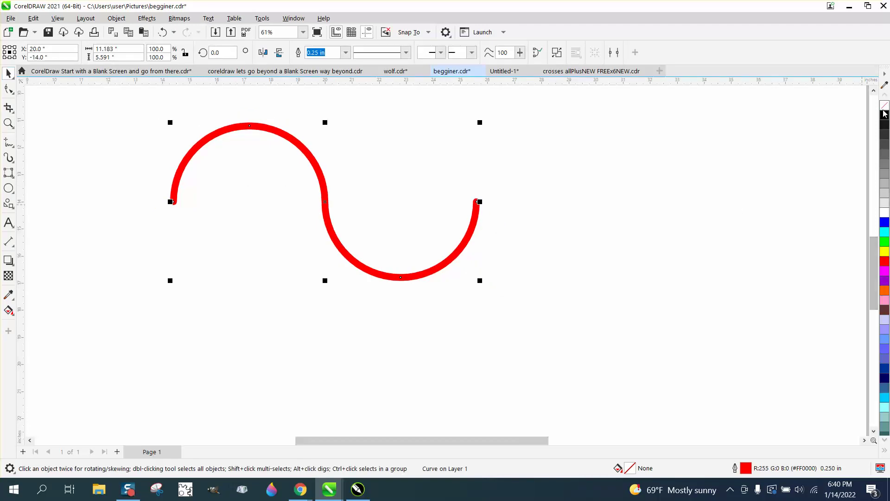
left_click(116, 18)
left_click(162, 321)
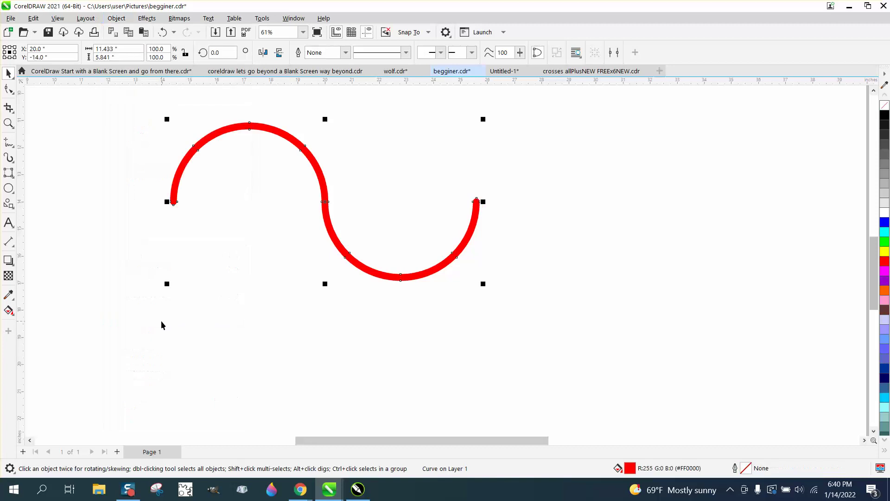
left_click(885, 106)
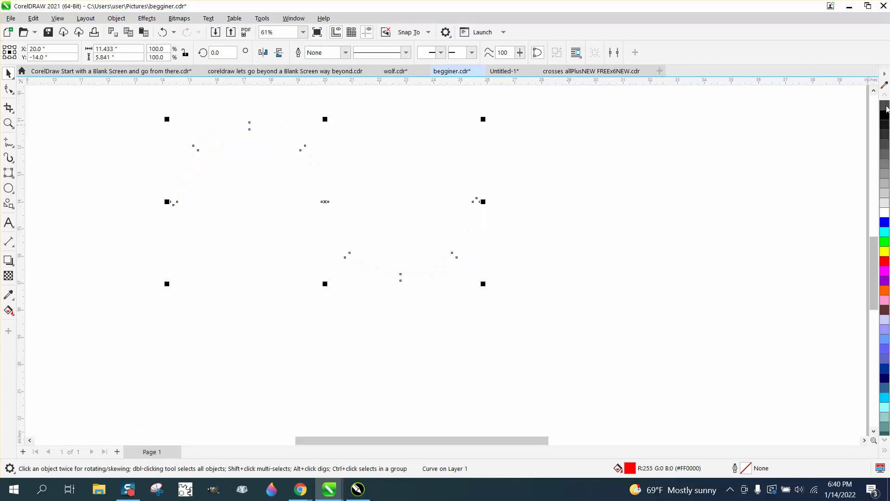
right_click(885, 261)
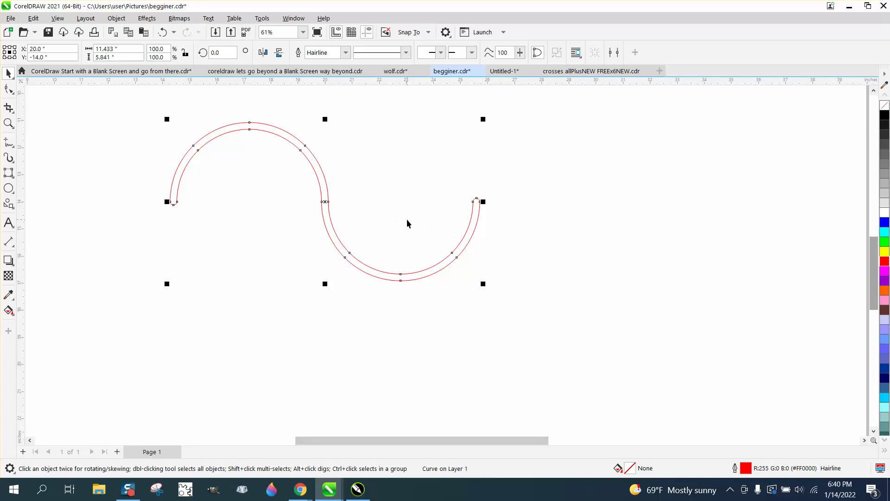
Rotate the S-shape copy by 45° and repeat it to build the swirl.
double_click(228, 52)
type("45")
key("Return")
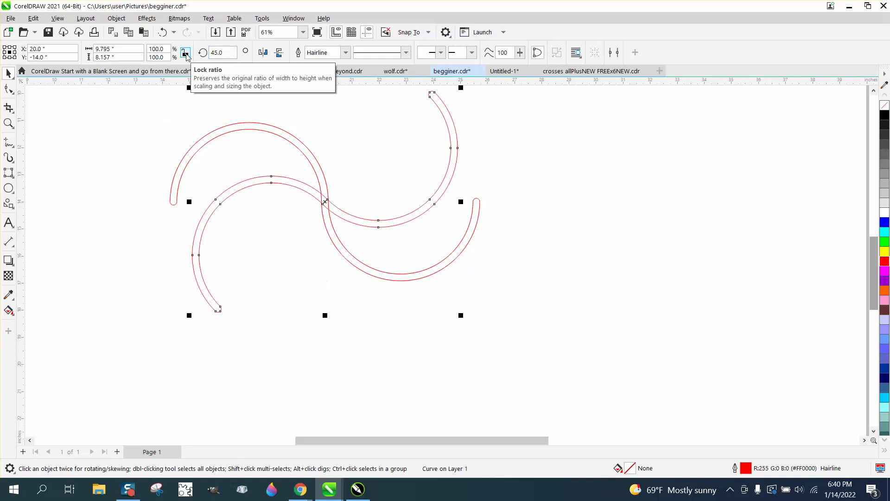
key("ctrl+r")
key("ctrl+r")
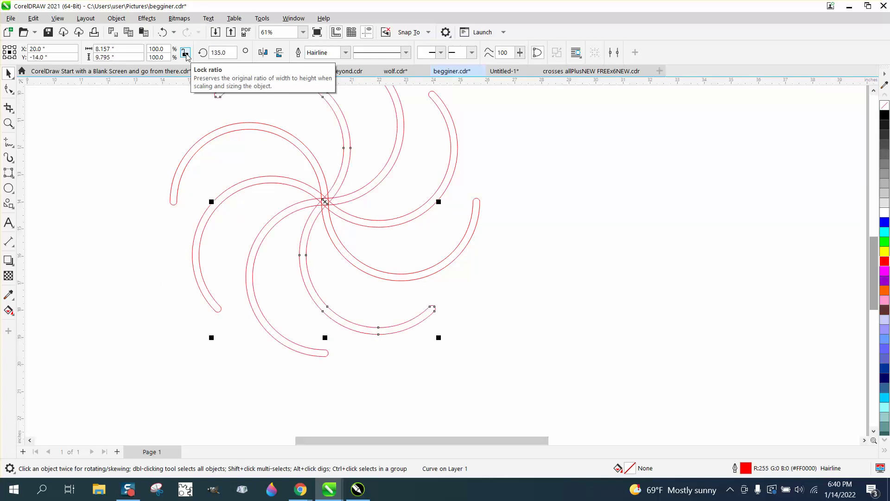
scroll(354, 244, "down", 3)
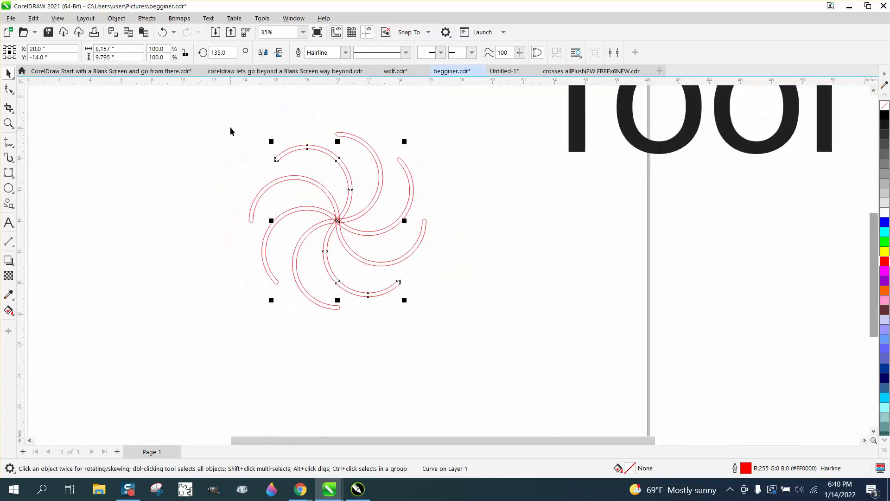
Weld all swirl copies into one pinwheel and place it beside the Tool Box title.
left_click_drag(230, 132, 428, 281)
left_click_drag(525, 333, 525, 333)
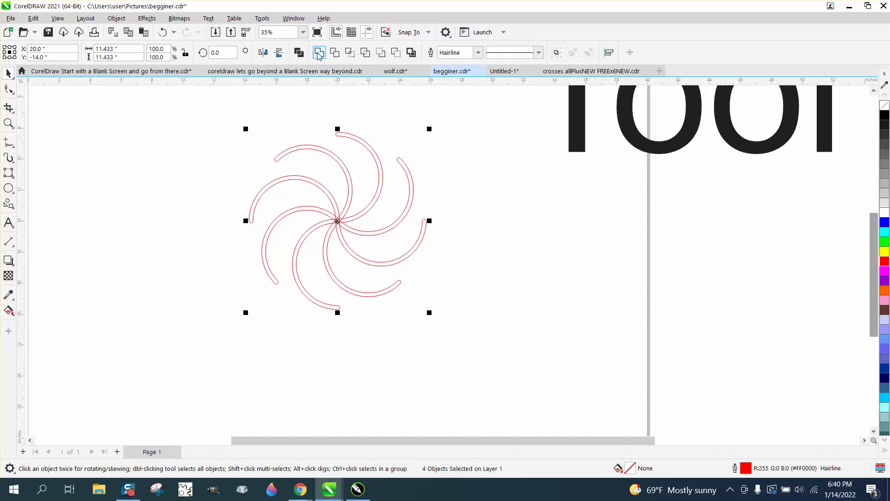
left_click(521, 227)
left_click_drag(338, 230, 453, 231)
scroll(403, 296, "down", 3)
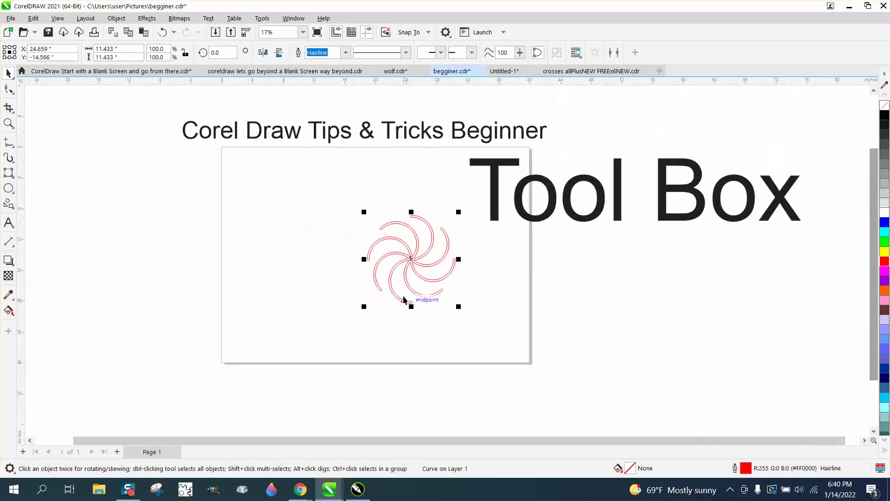
left_click(8, 123)
left_click_drag(255, 164, 730, 307)
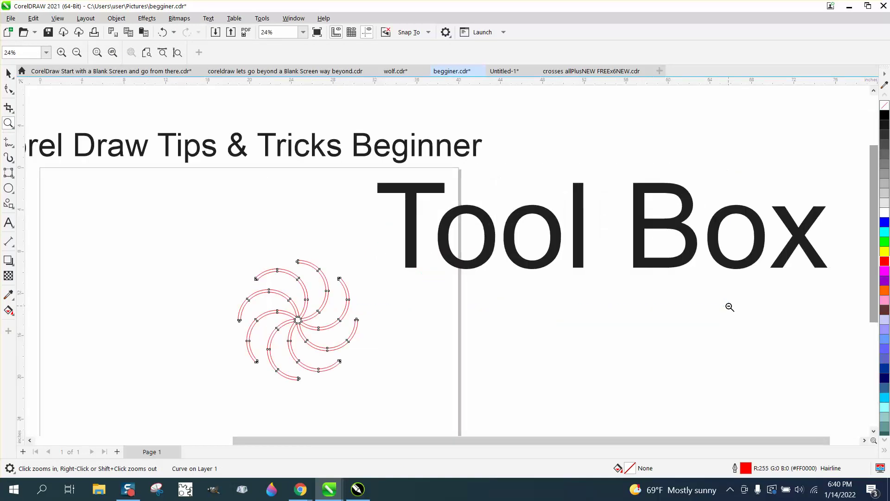